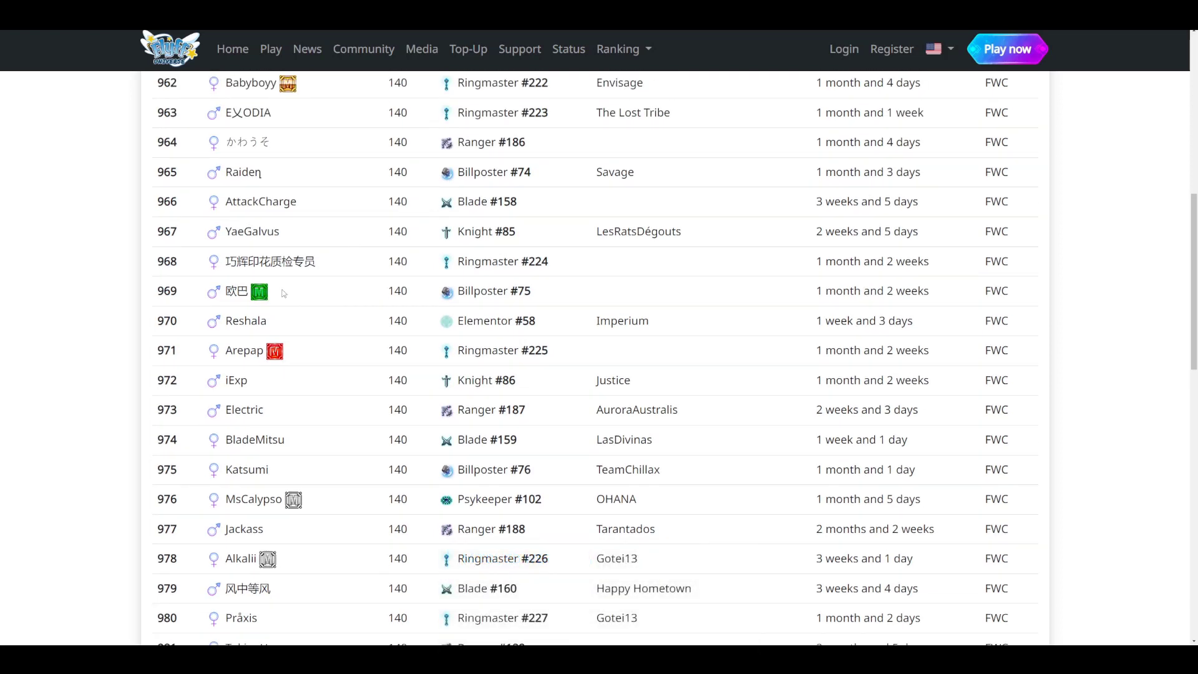
Step: Check the levels of the lowest-ranked FWC characters down to rank 1000 and open ranking page 14
scroll(280, 289, "down", 5)
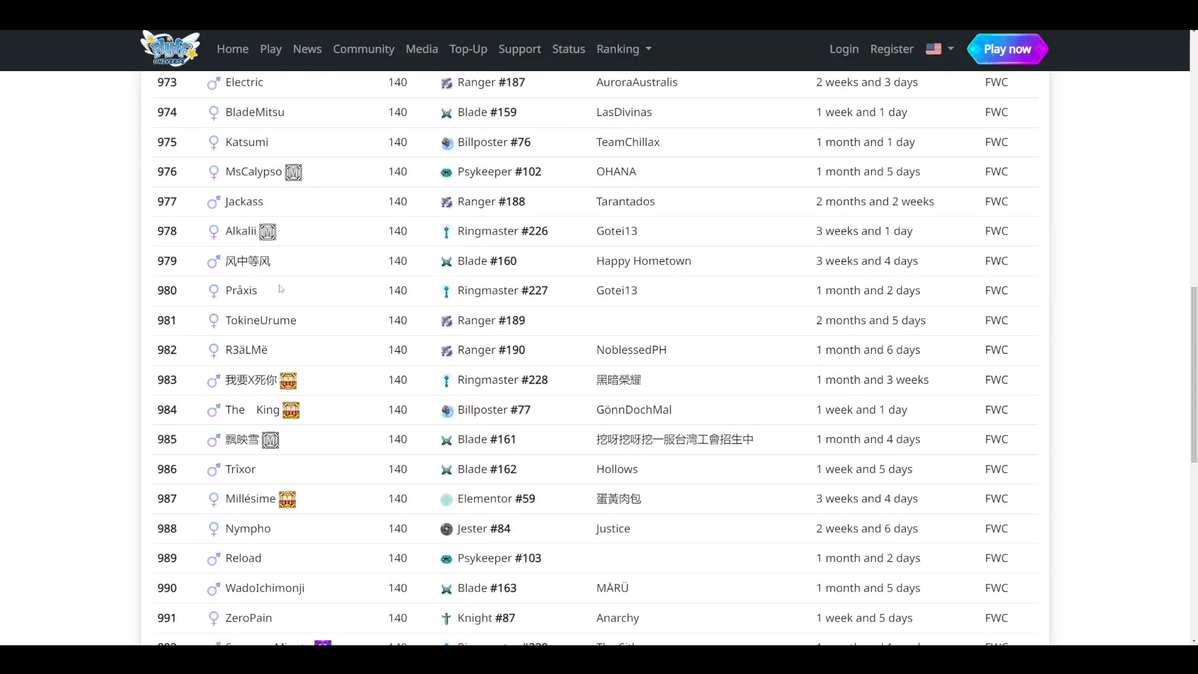
scroll(281, 288, "down", 2)
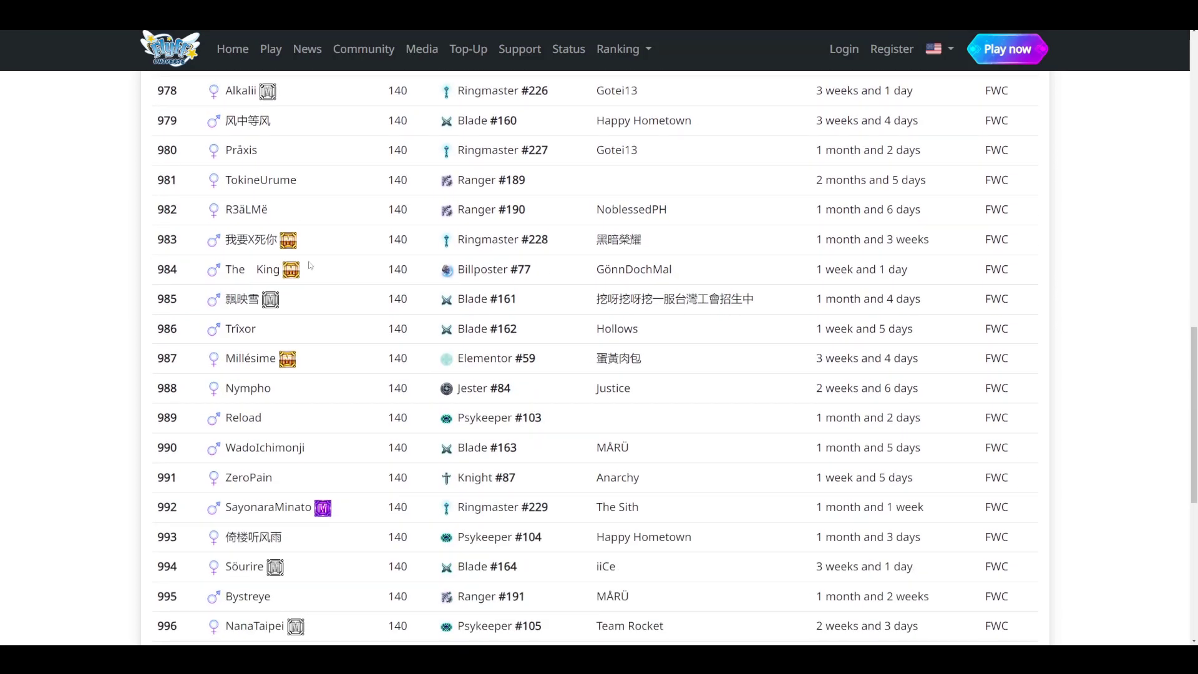
scroll(315, 284, "down", 4)
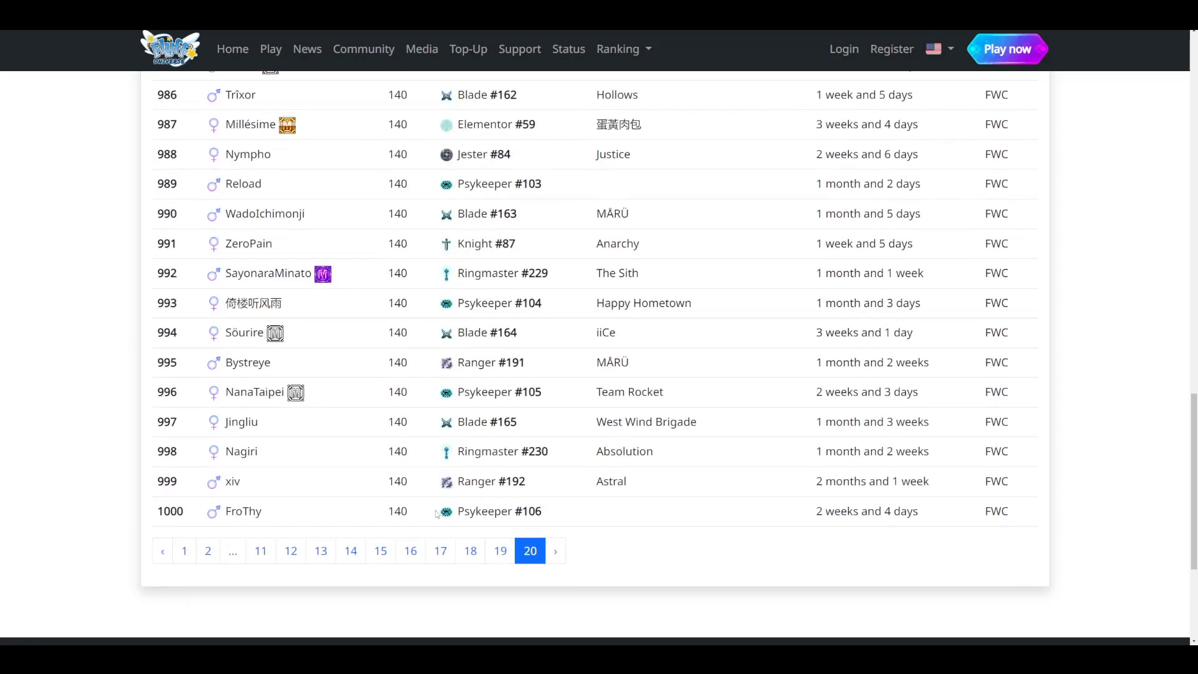
left_click(351, 552)
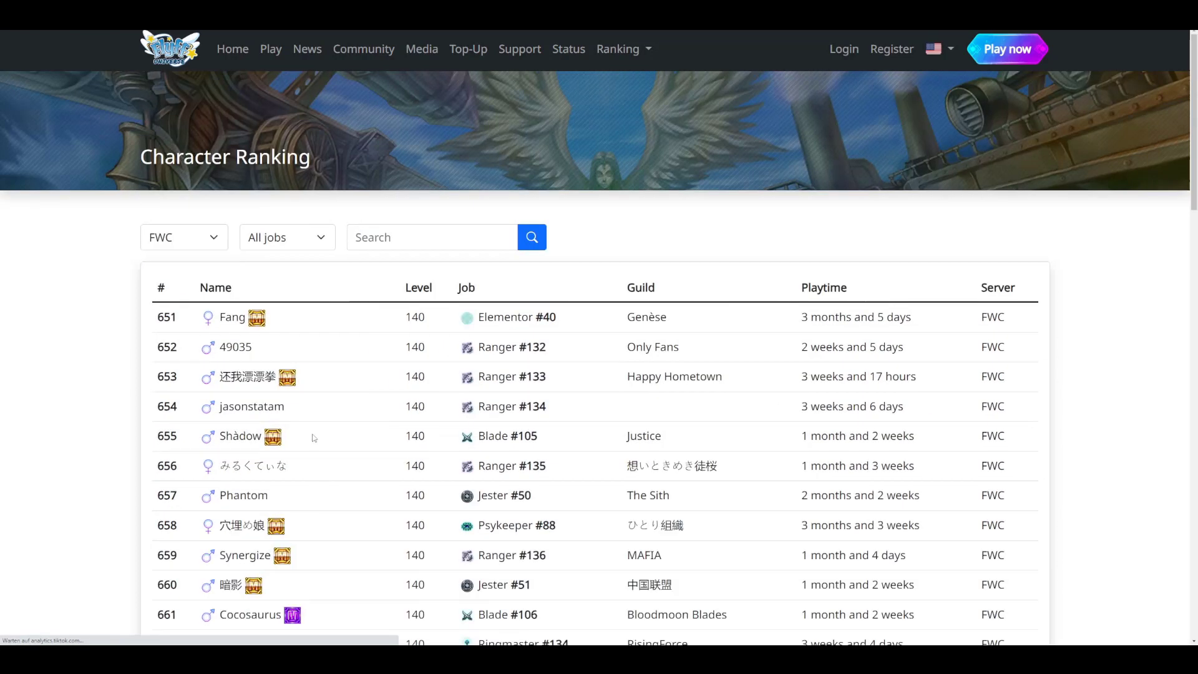
Step: Look through the characters ranked 651 to 700 and open ranking page 12
scroll(390, 394, "down", 1)
scroll(390, 395, "down", 6)
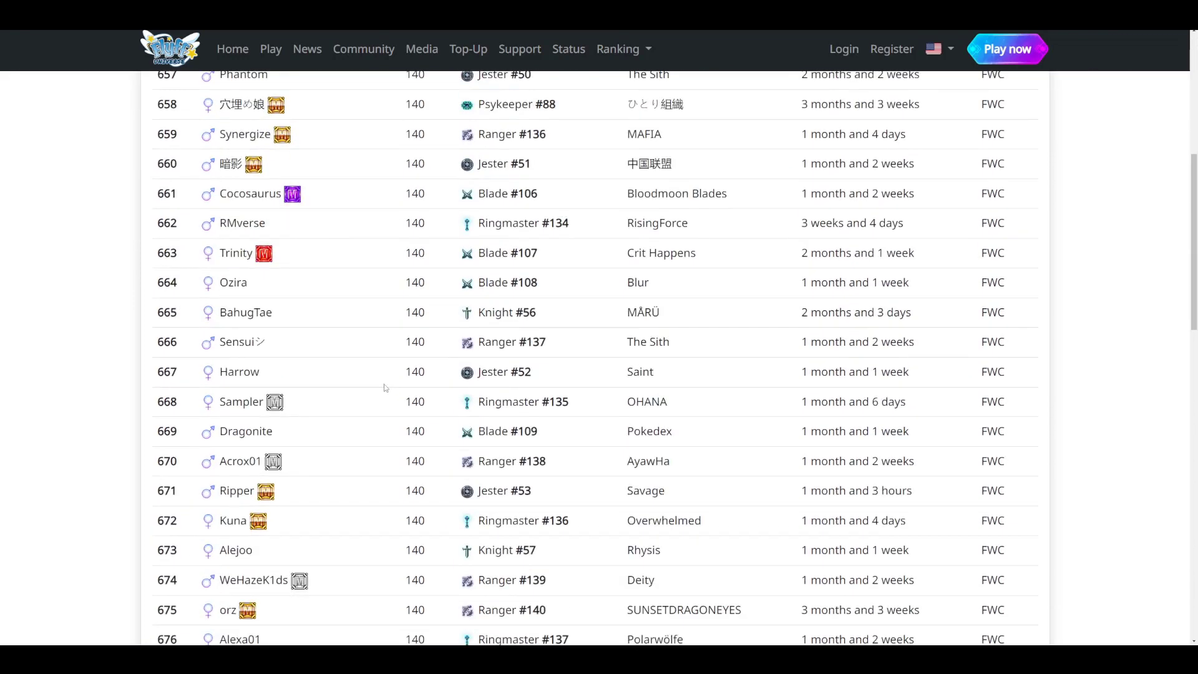
scroll(384, 383, "down", 6)
scroll(336, 440, "down", 6)
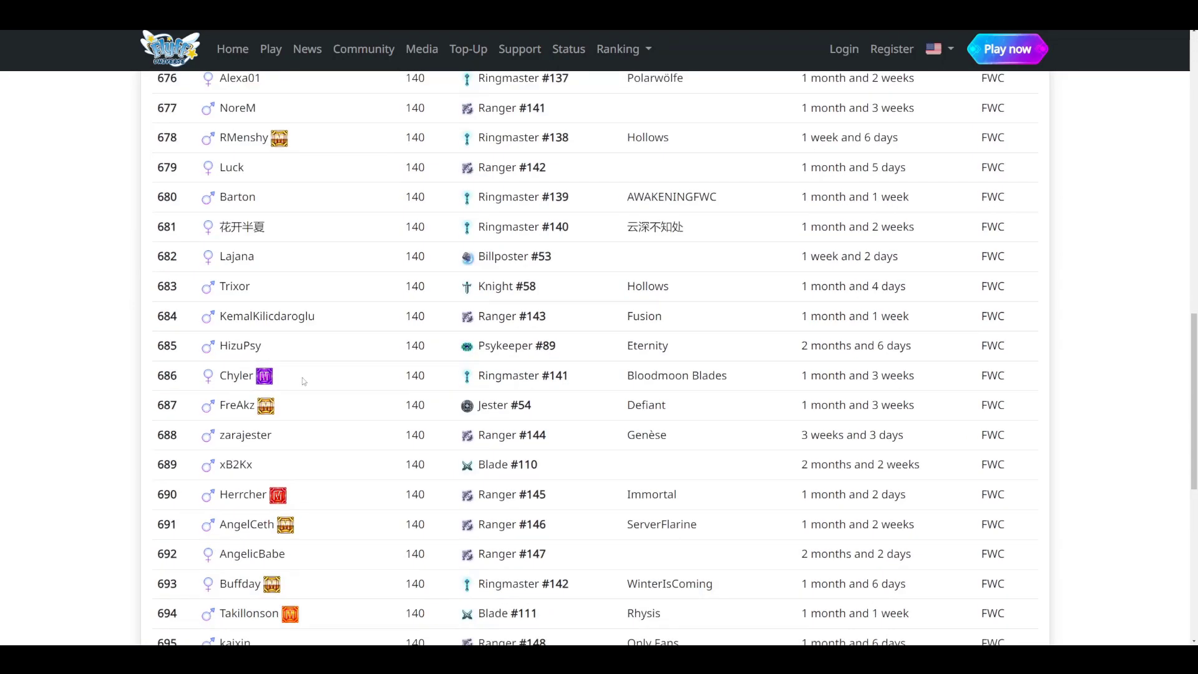
left_click(302, 601)
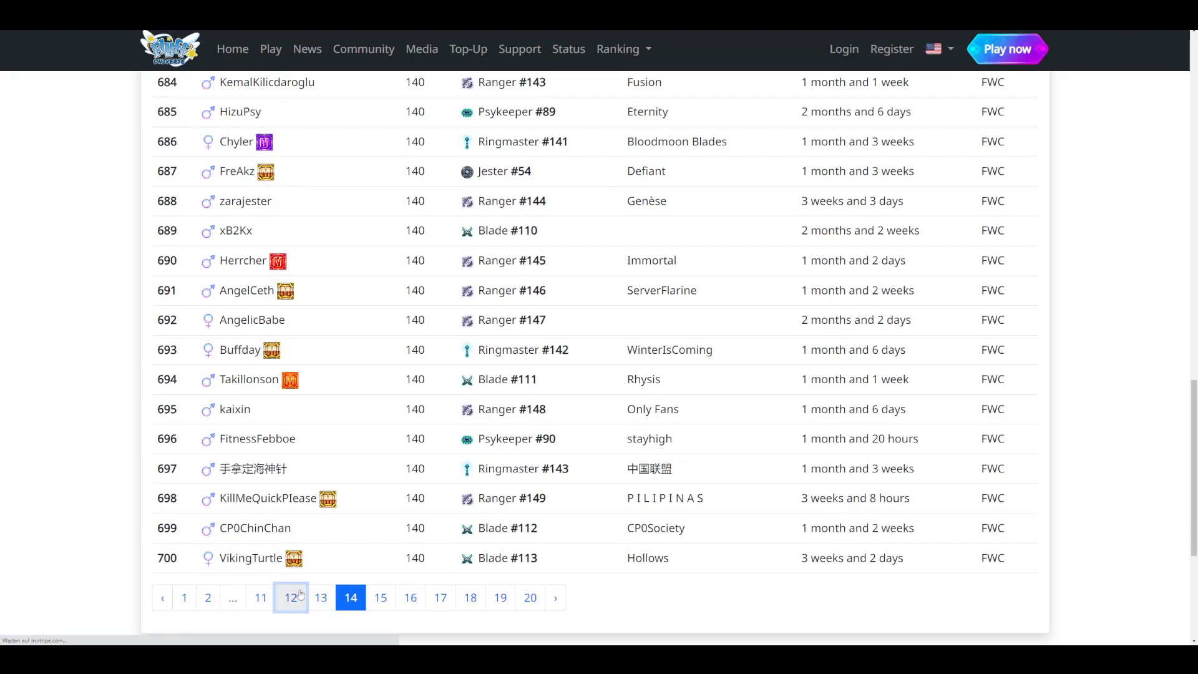
Step: Look through the characters up to rank 600 on page 12 and open ranking page 10
scroll(274, 499, "down", 9)
scroll(270, 509, "down", 13)
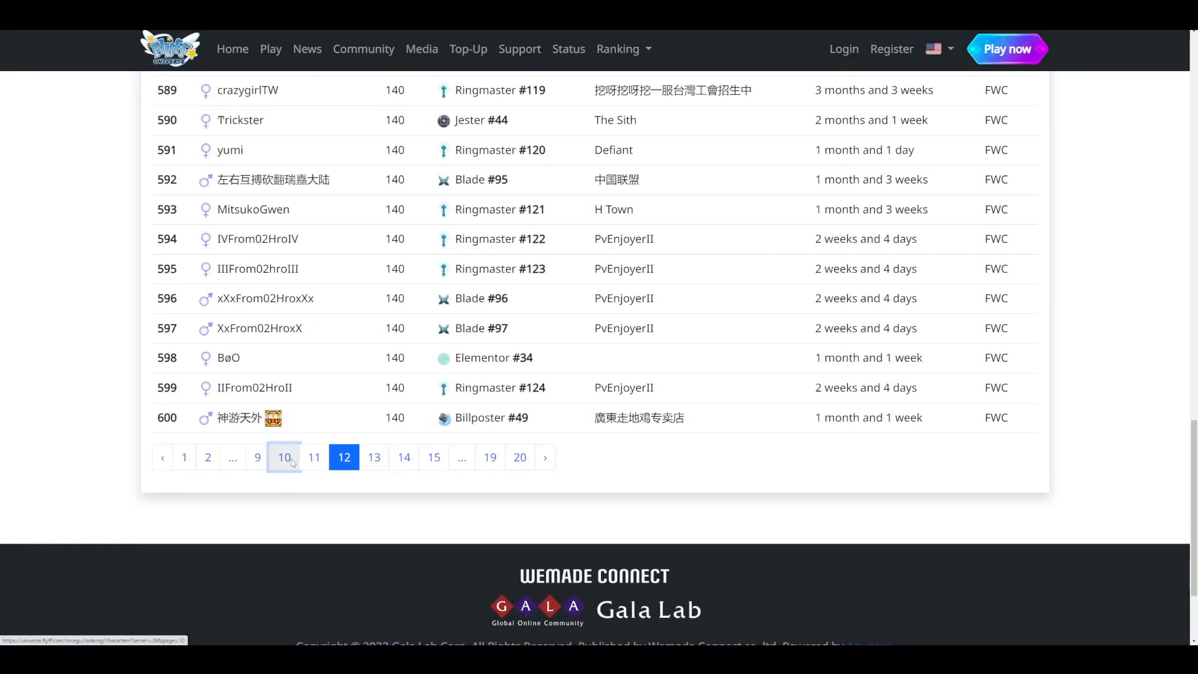
left_click(288, 459)
Step: Look through the characters ranked 451 to 500 and go back one page to ranking page 9
scroll(291, 456, "down", 6)
scroll(291, 457, "down", 6)
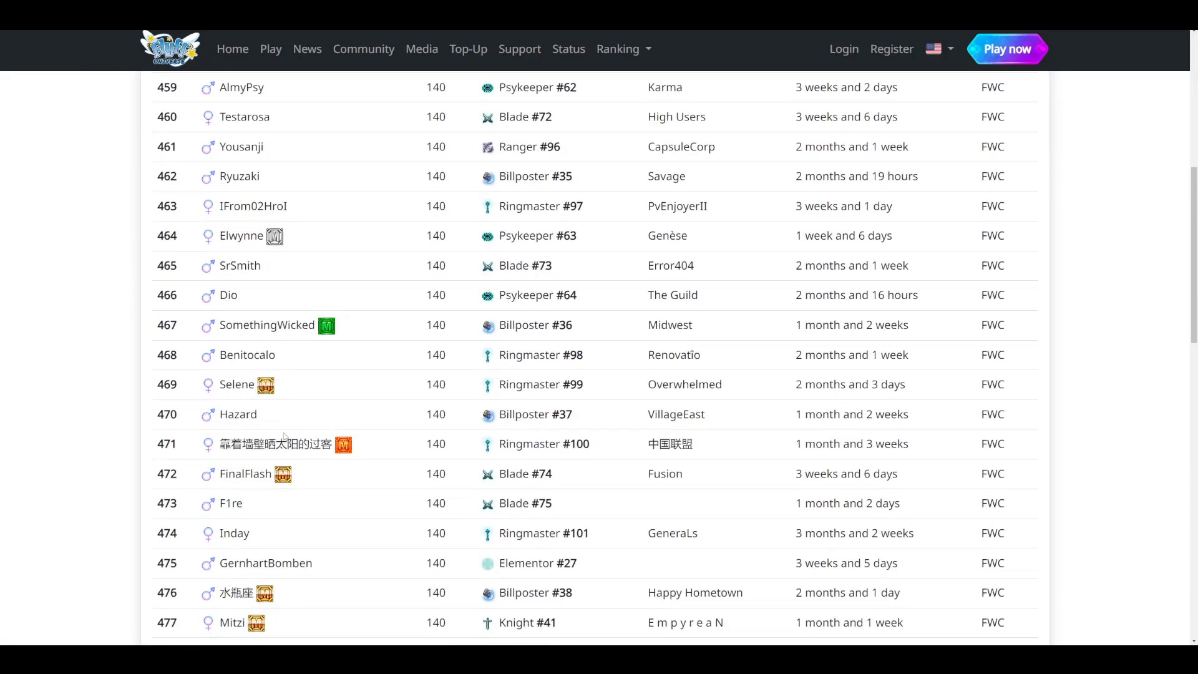
scroll(344, 394, "down", 8)
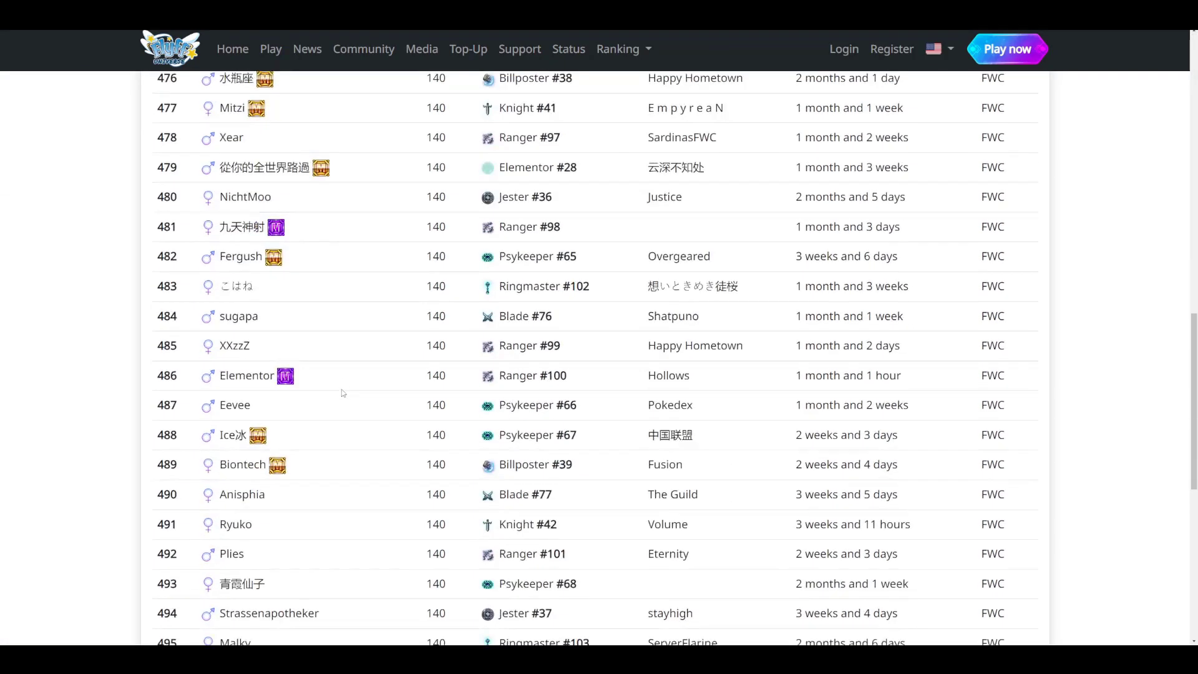
left_click(304, 598)
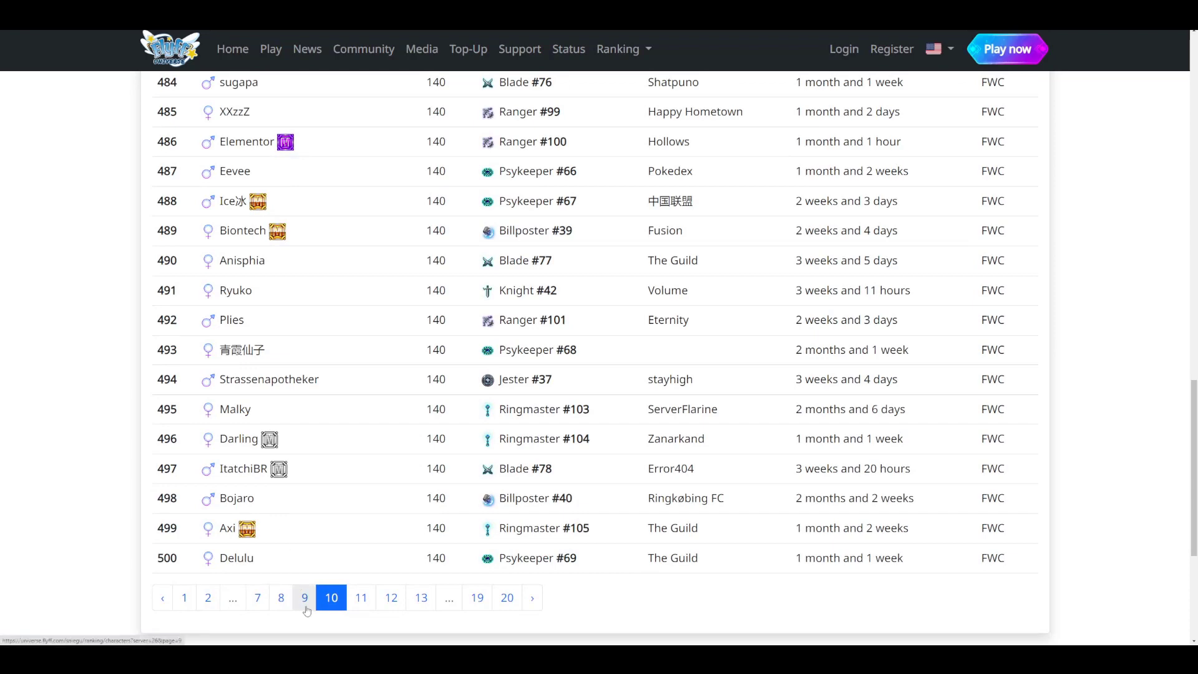
Step: Examine the characters up to rank 450 on page 9 and open ranking page 6
scroll(256, 495, "down", 4)
scroll(256, 494, "down", 8)
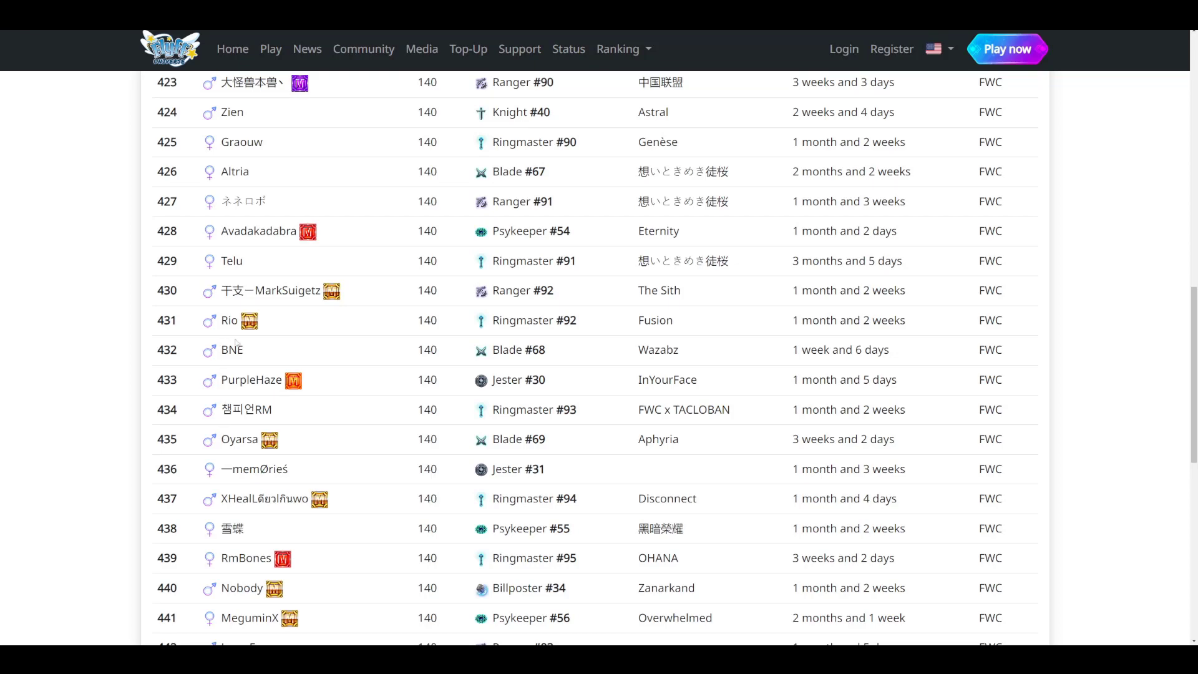
scroll(208, 256, "down", 5)
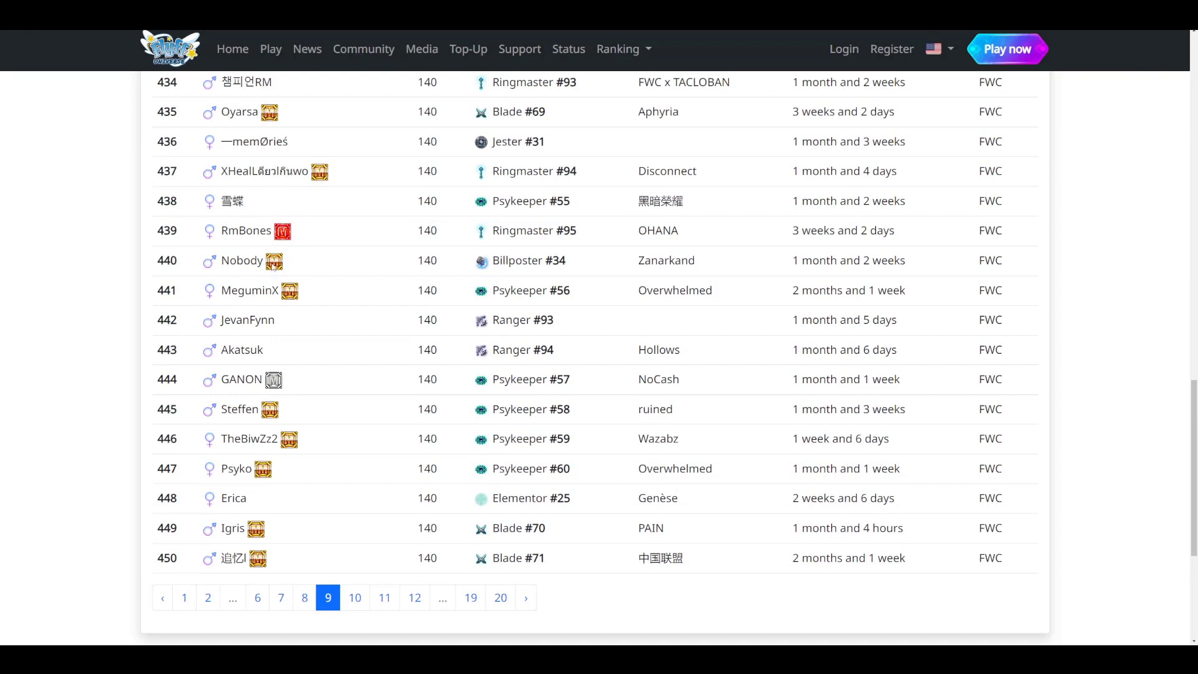
left_click(257, 598)
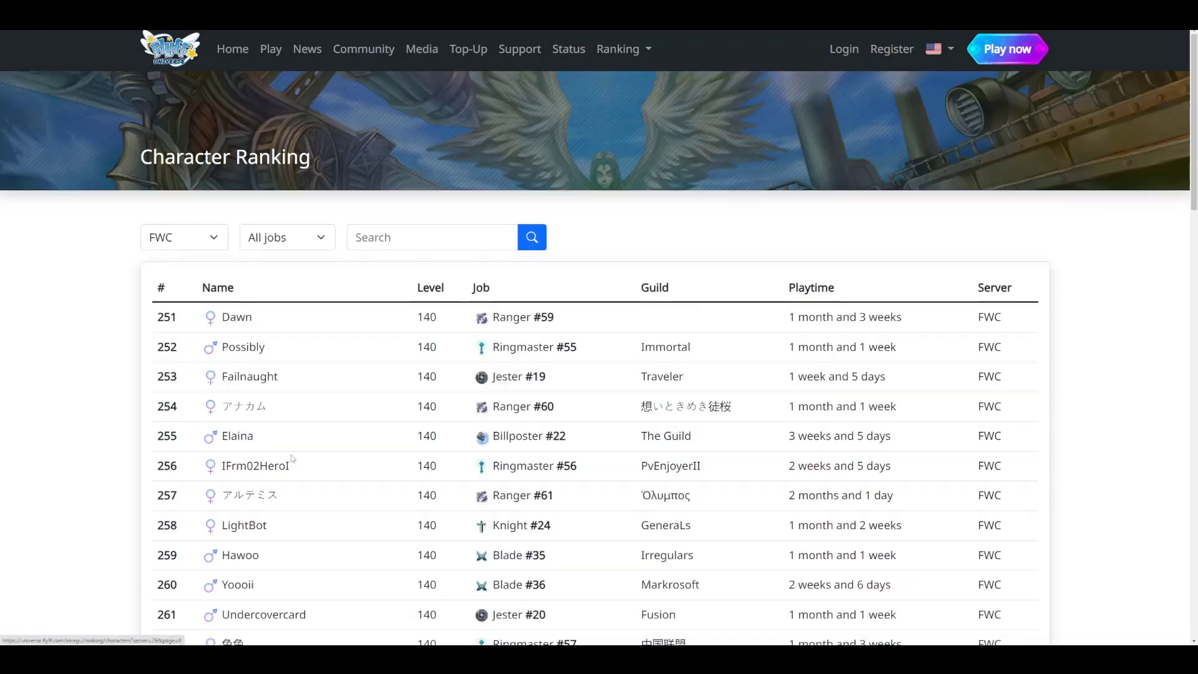
Step: Look through ranking pages 6 and 5, and return to page 1 of the FWC character ranking
scroll(300, 436, "down", 20)
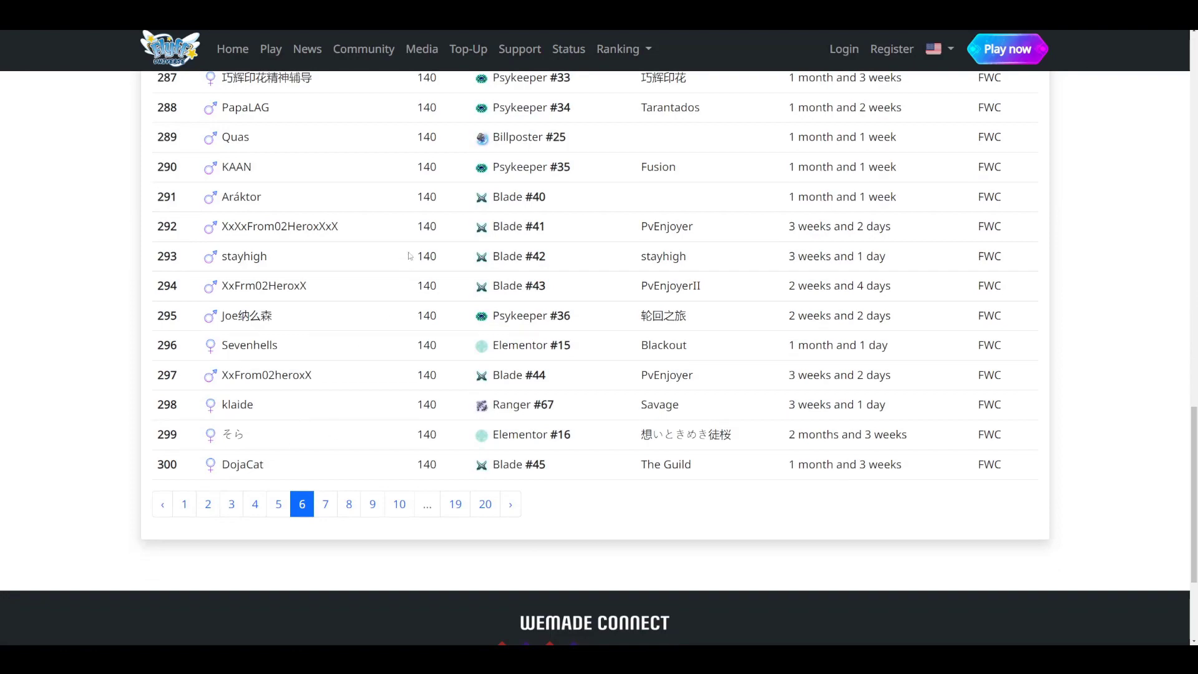
left_click(279, 504)
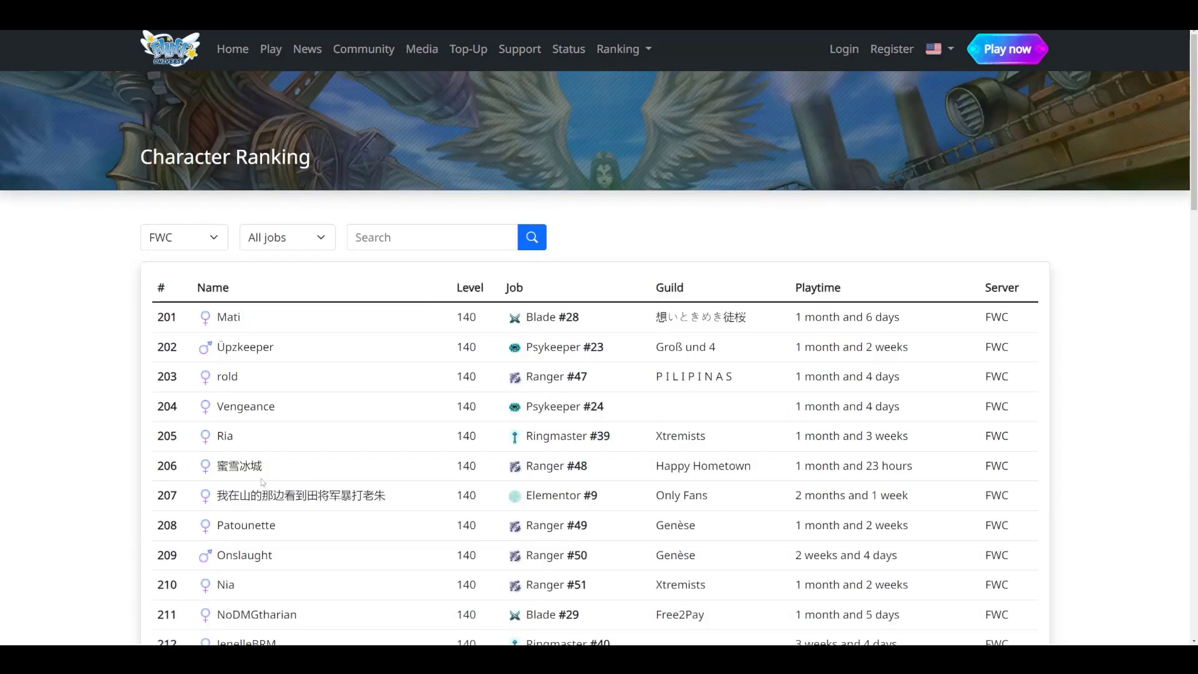
scroll(257, 481, "down", 4)
scroll(254, 476, "down", 20)
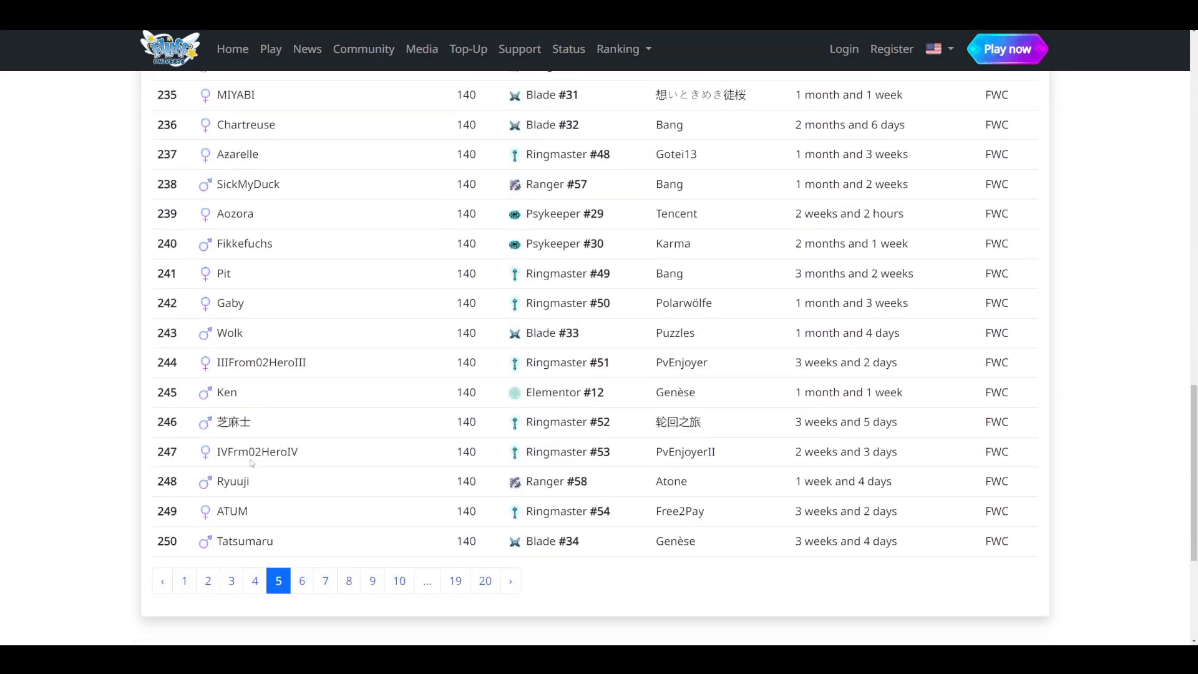
scroll(248, 461, "up", 1)
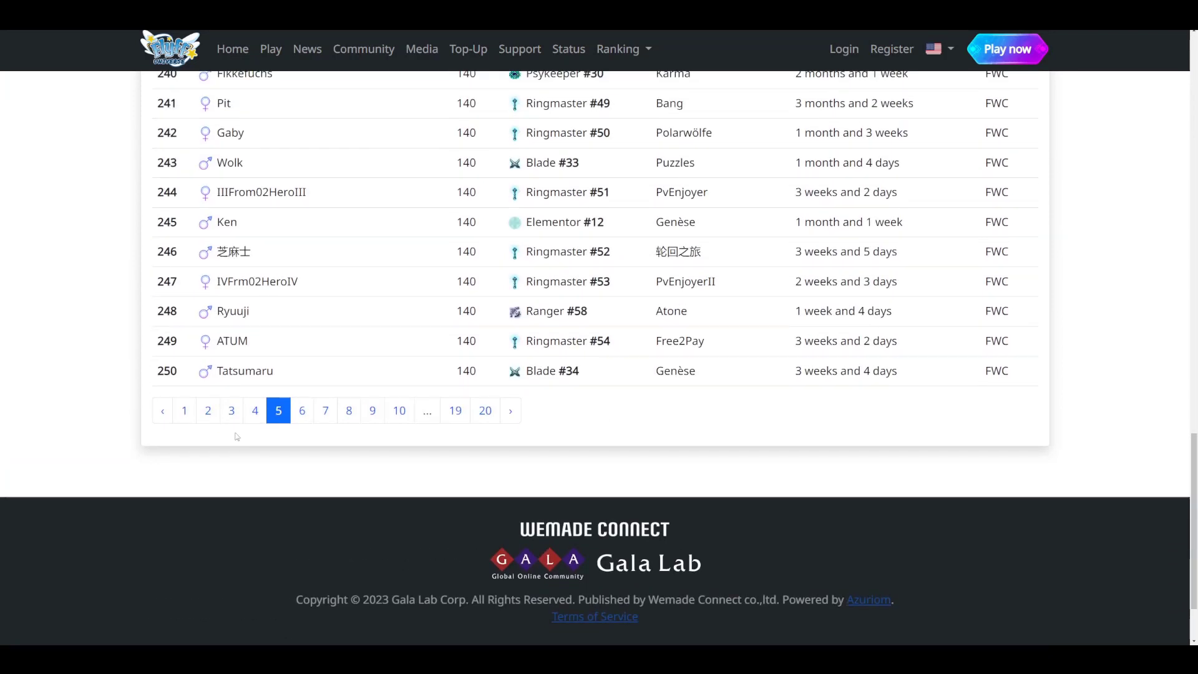
left_click(184, 410)
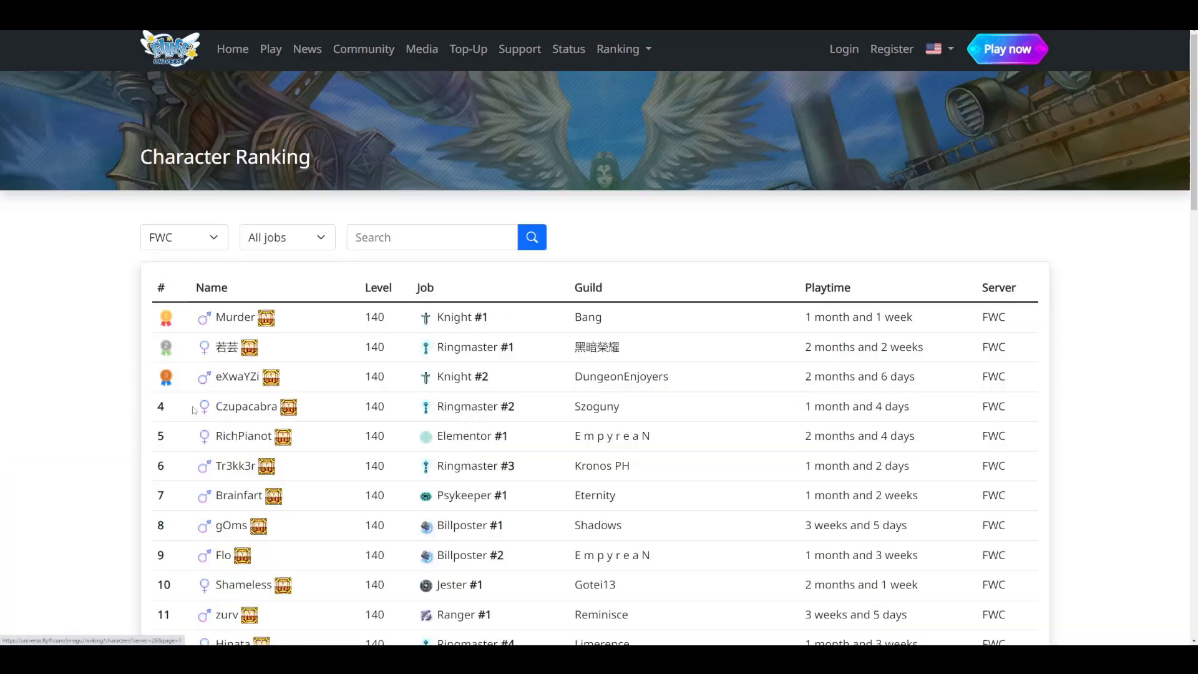
Step: Highlight the top-ranked character's level briefly, and open page 10 from the end of the ranking's first page
left_click_drag(385, 318, 364, 318)
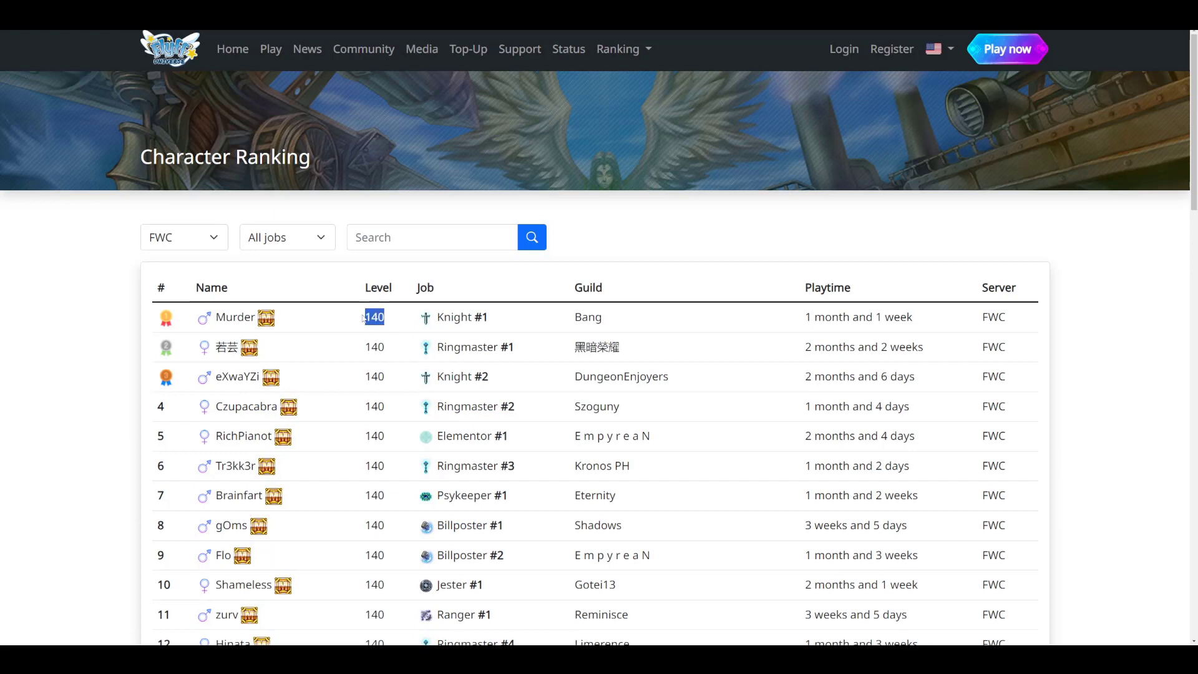
left_click(370, 334)
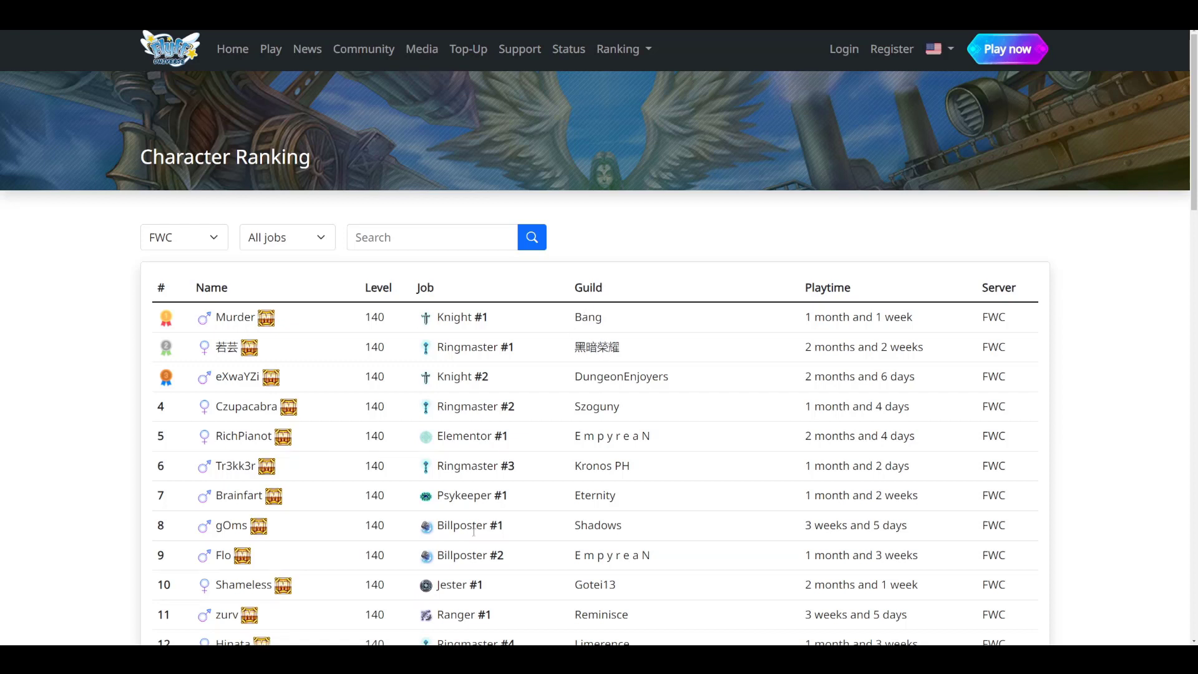
scroll(473, 530, "down", 20)
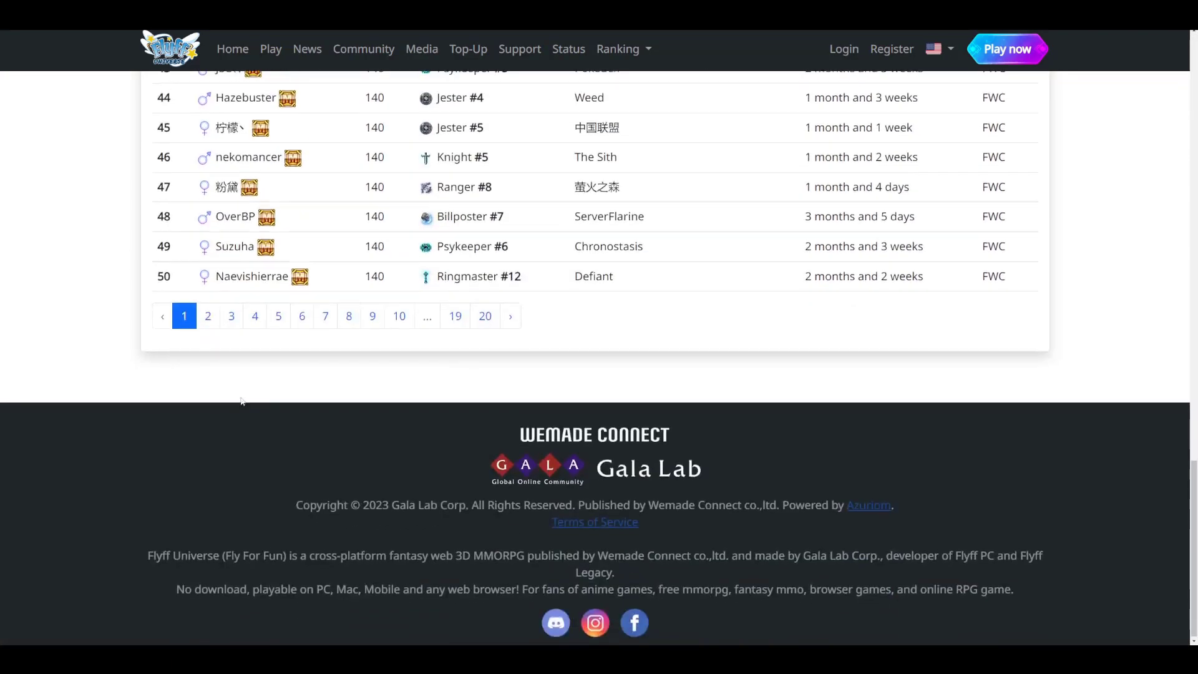
left_click(399, 316)
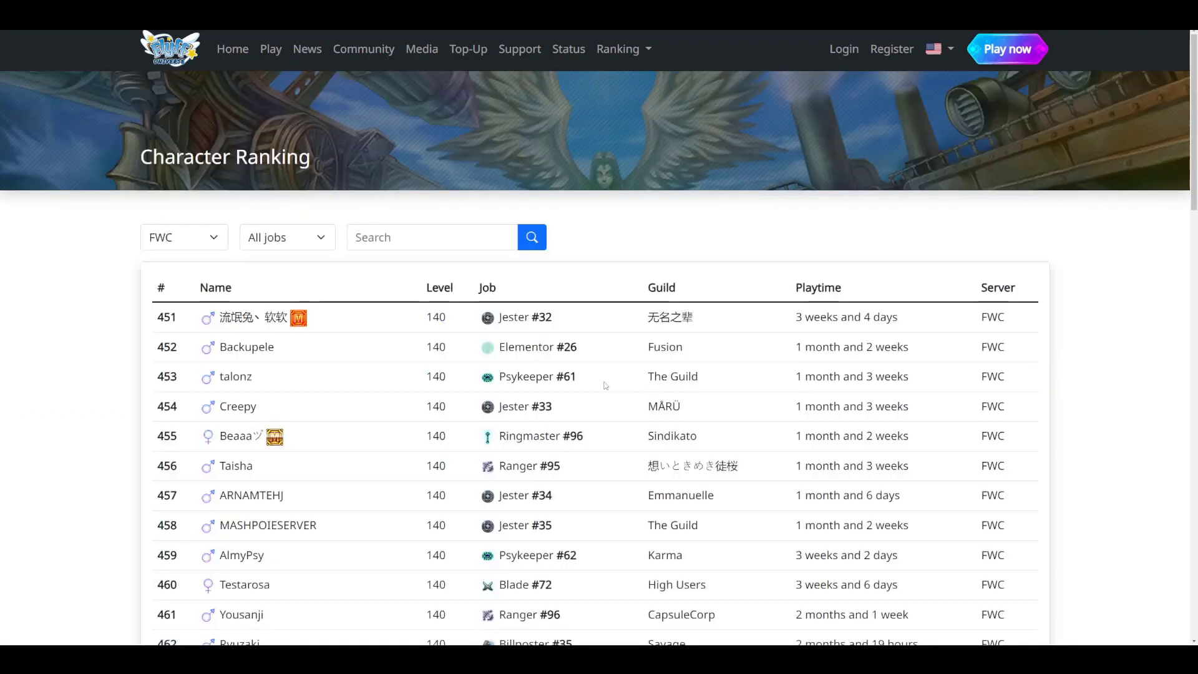
Step: Examine the levels and jobs of the characters ranked 451 to 500 and return to the start of the list
scroll(605, 385, "down", 4)
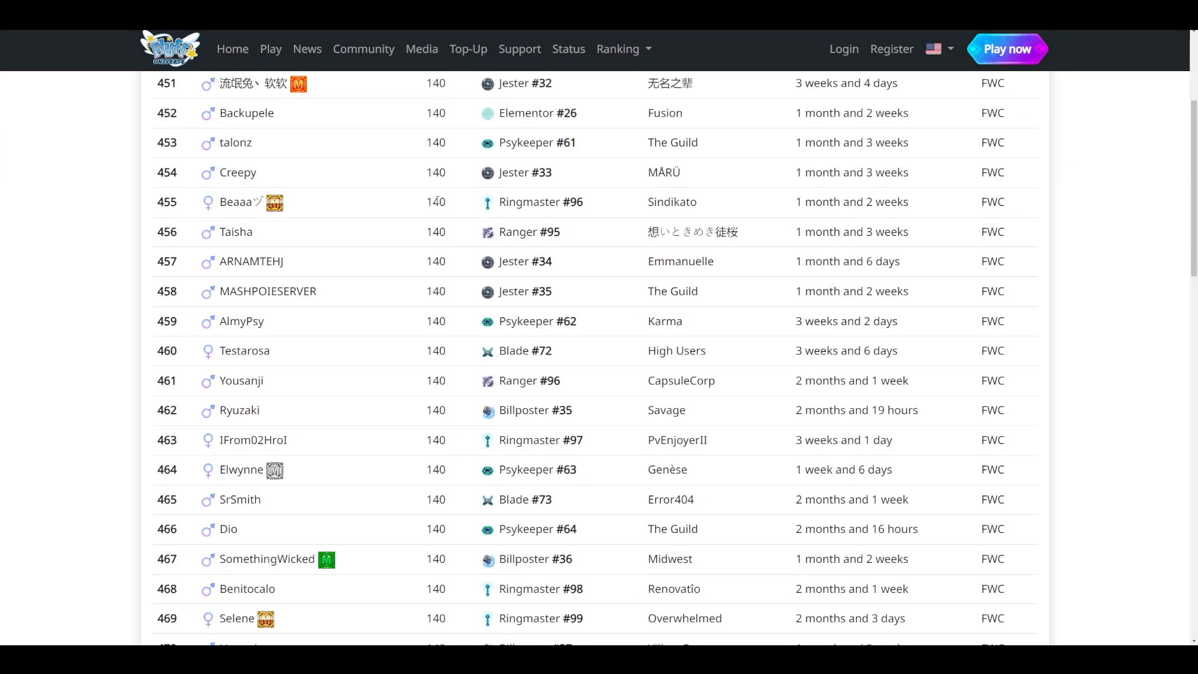
scroll(437, 200, "down", 5)
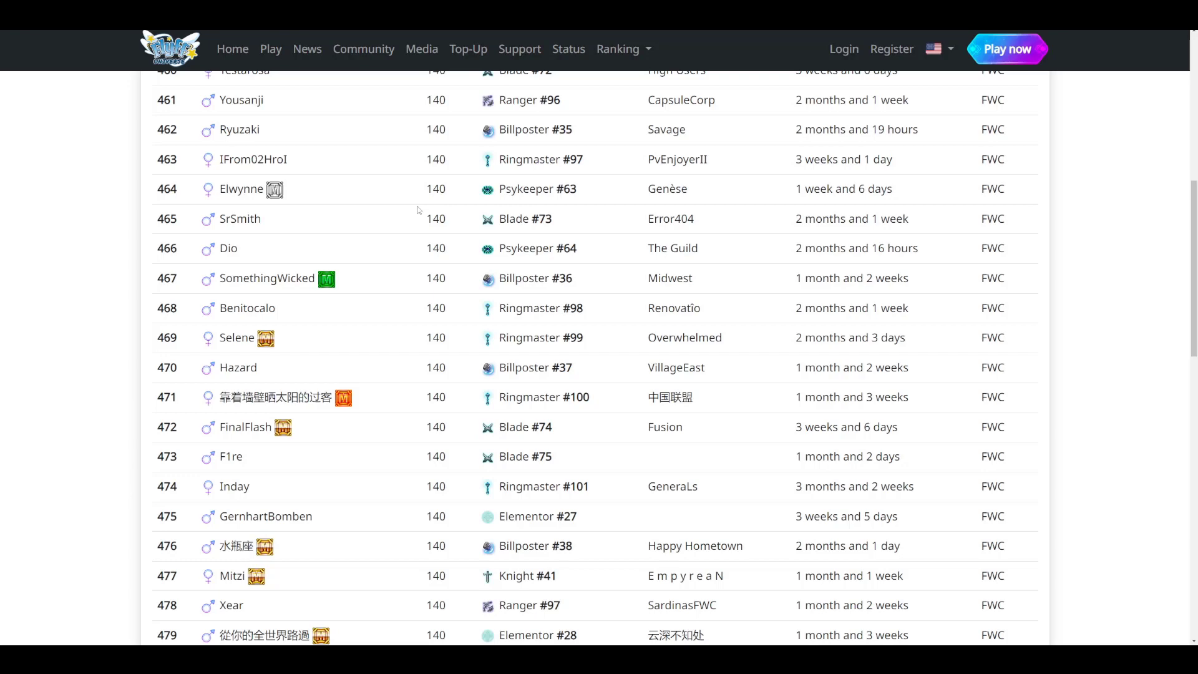
scroll(427, 215, "down", 10)
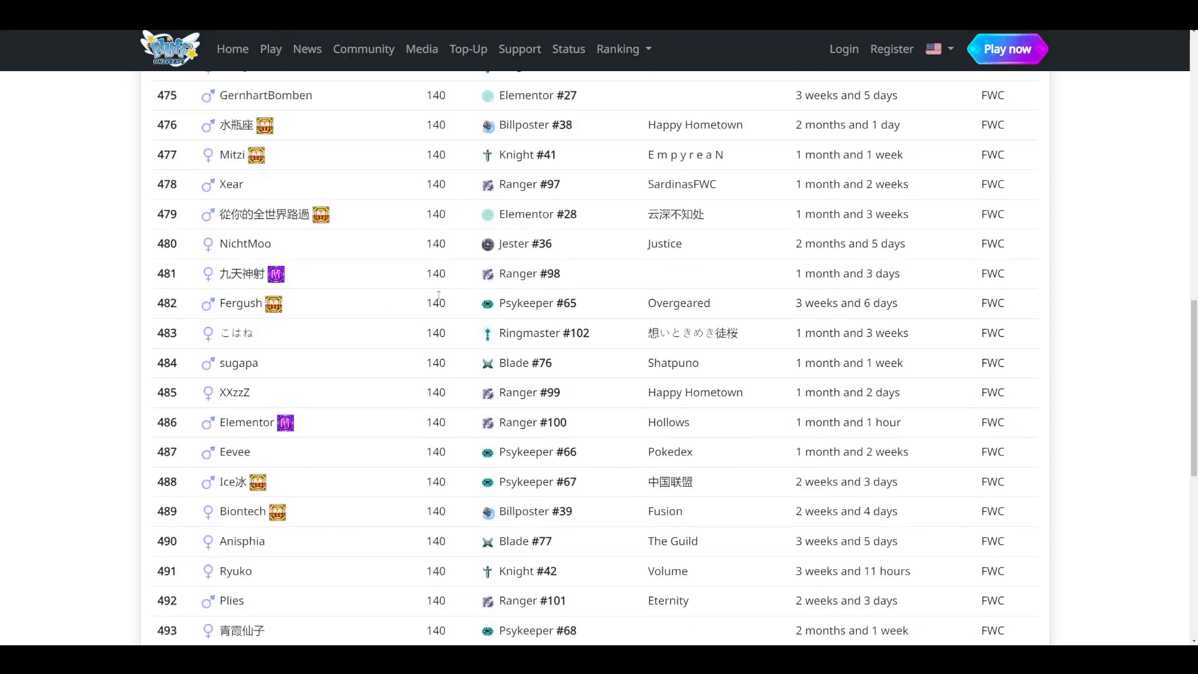
scroll(435, 298, "down", 3)
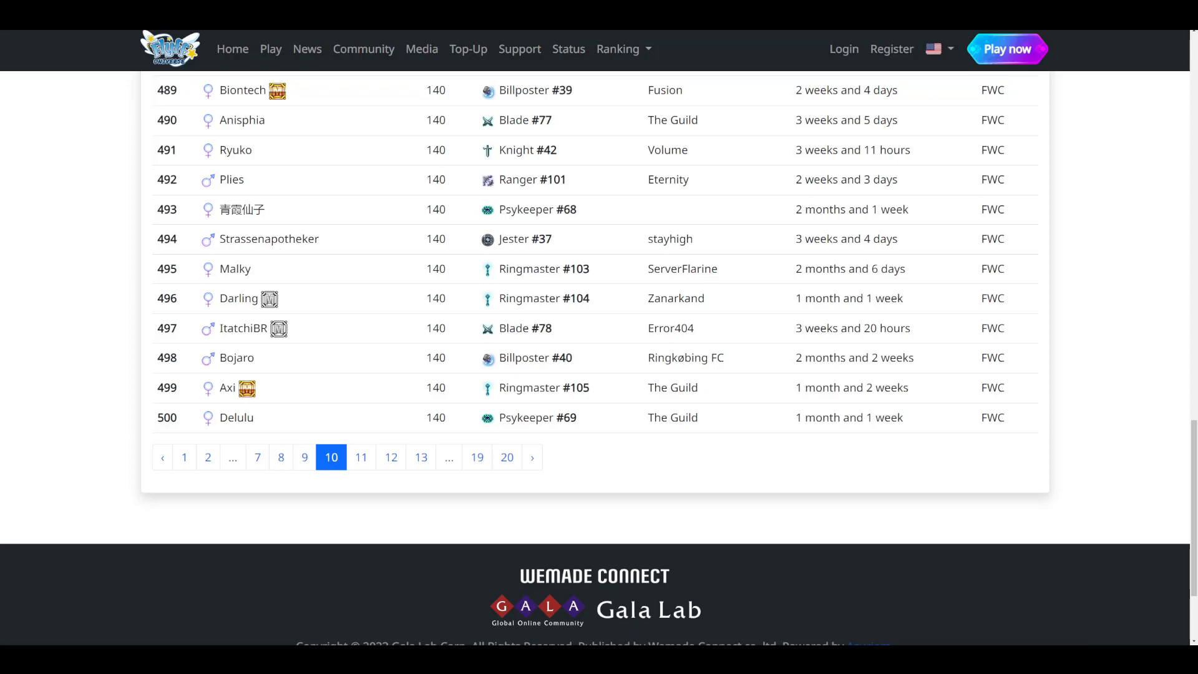
scroll(1017, 476, "up", 20)
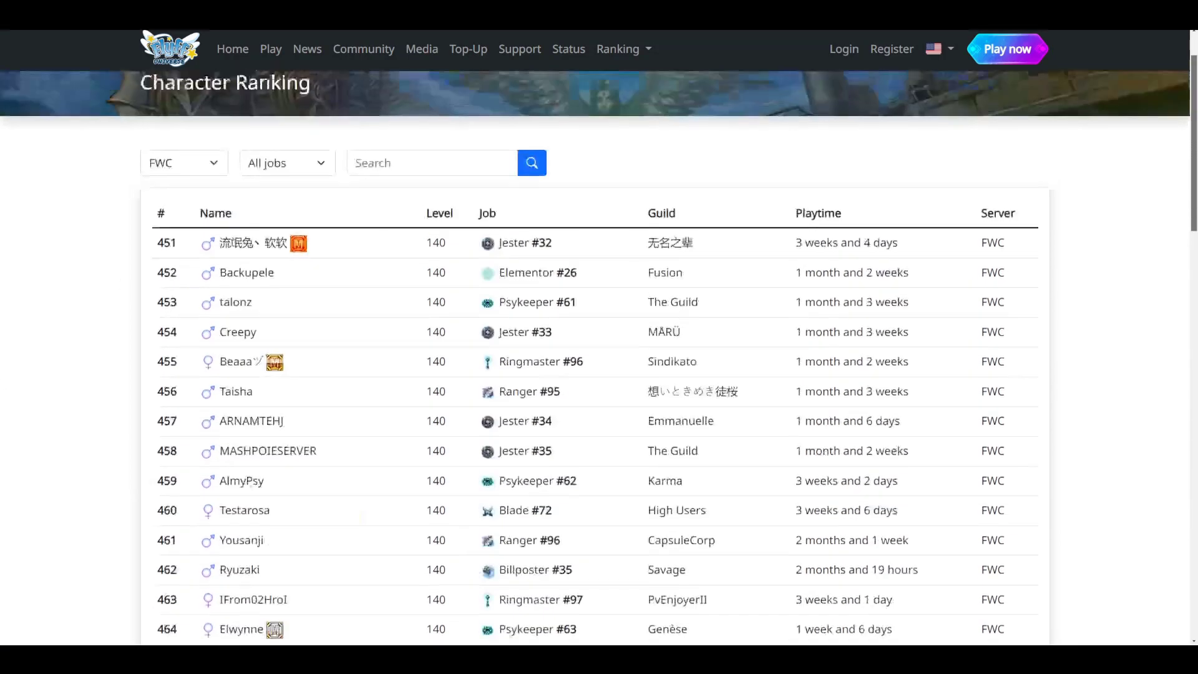
scroll(1151, 134, "up", 2)
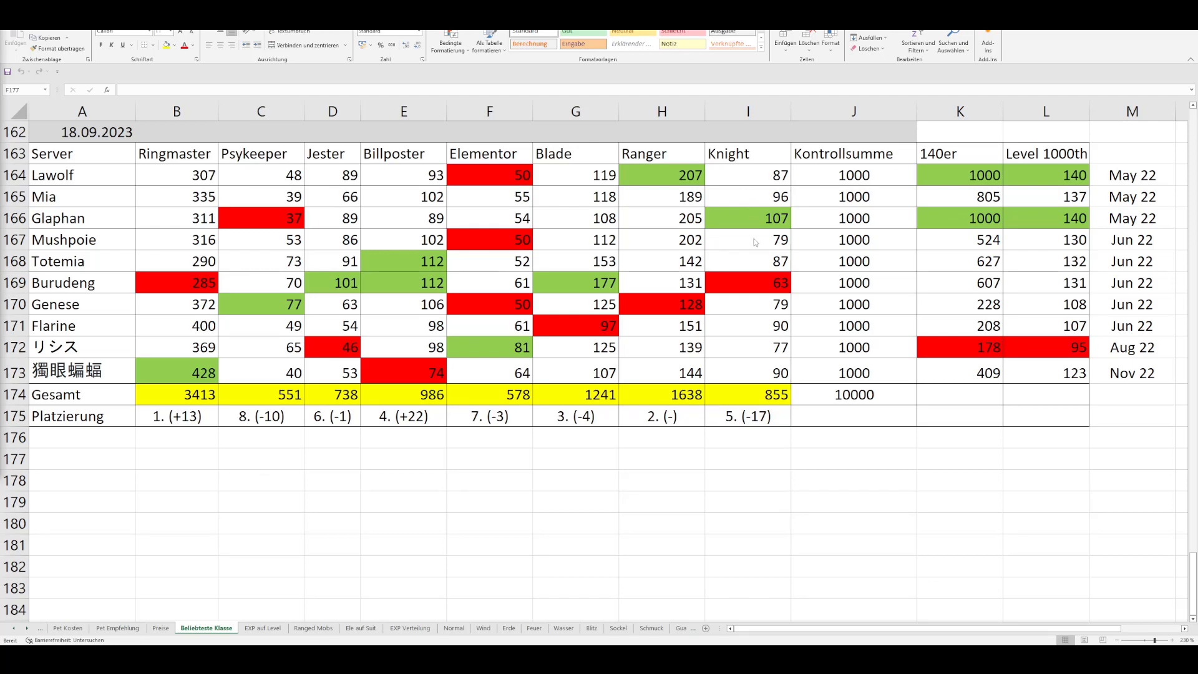
Step: Compare Glaphan's 140er value in the 18.08.2023 table with its value in the 18.09.2023 table
scroll(751, 249, "up", 5)
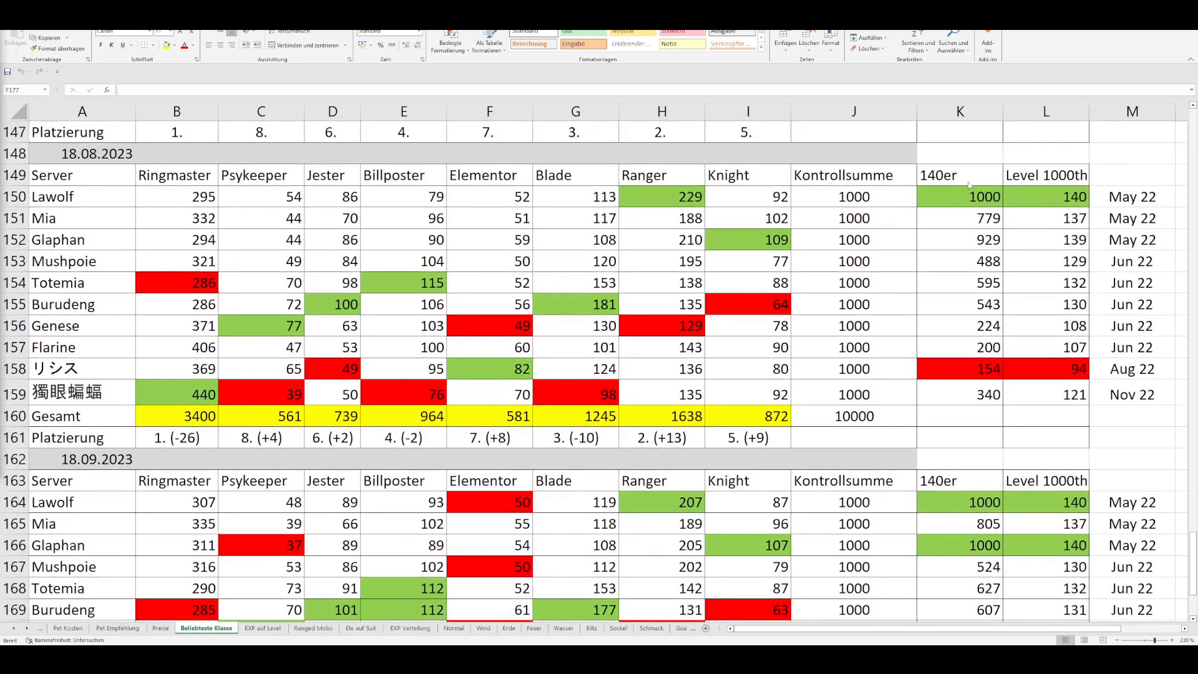
left_click(964, 237)
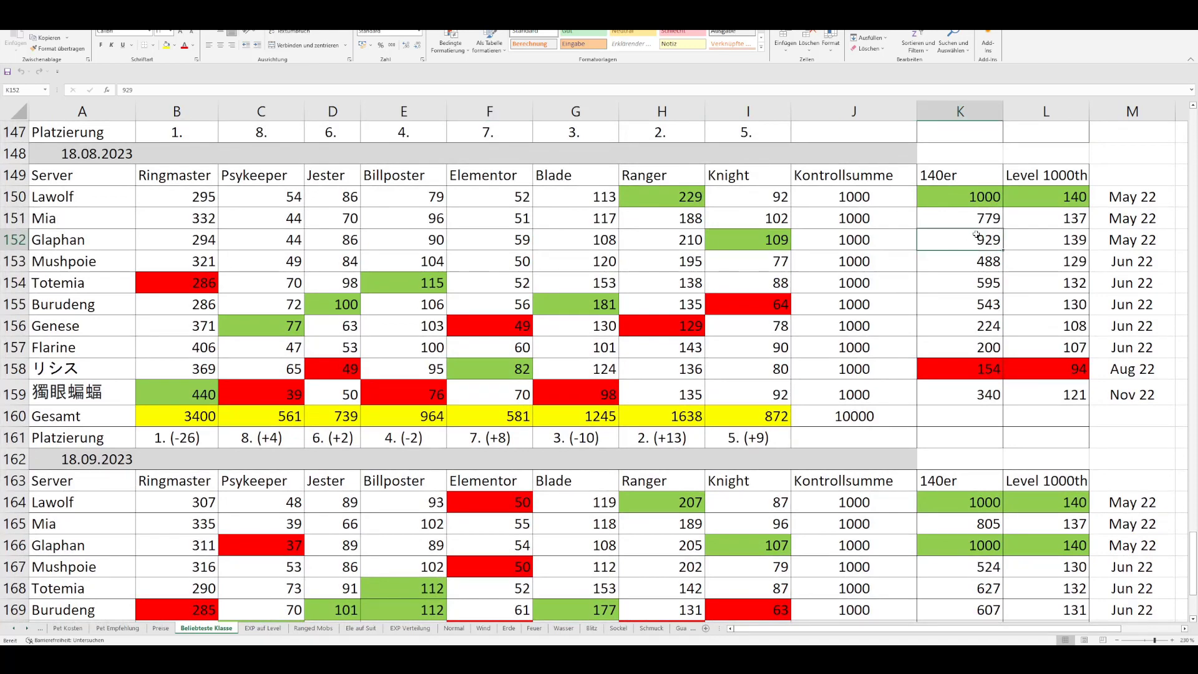
scroll(961, 237, "down", 5)
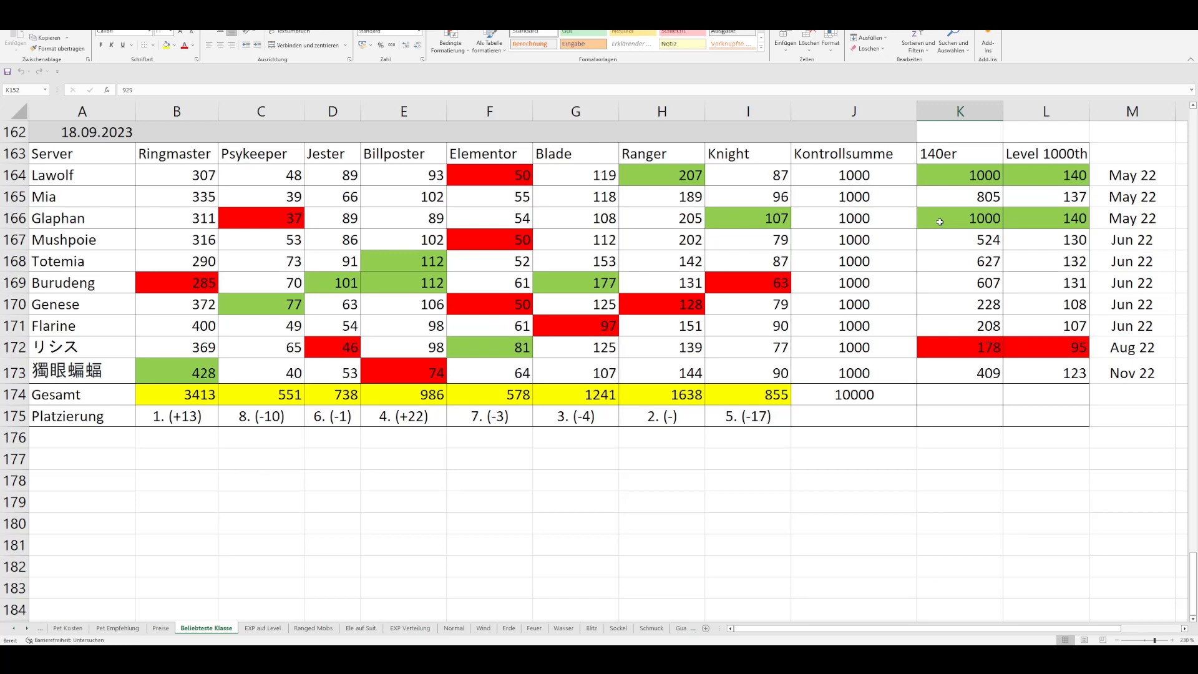
Step: Compare Mia's 140er value in the 18.08.2023 table with its value in the 18.09.2023 table
scroll(961, 196, "up", 3)
scroll(962, 196, "up", 1)
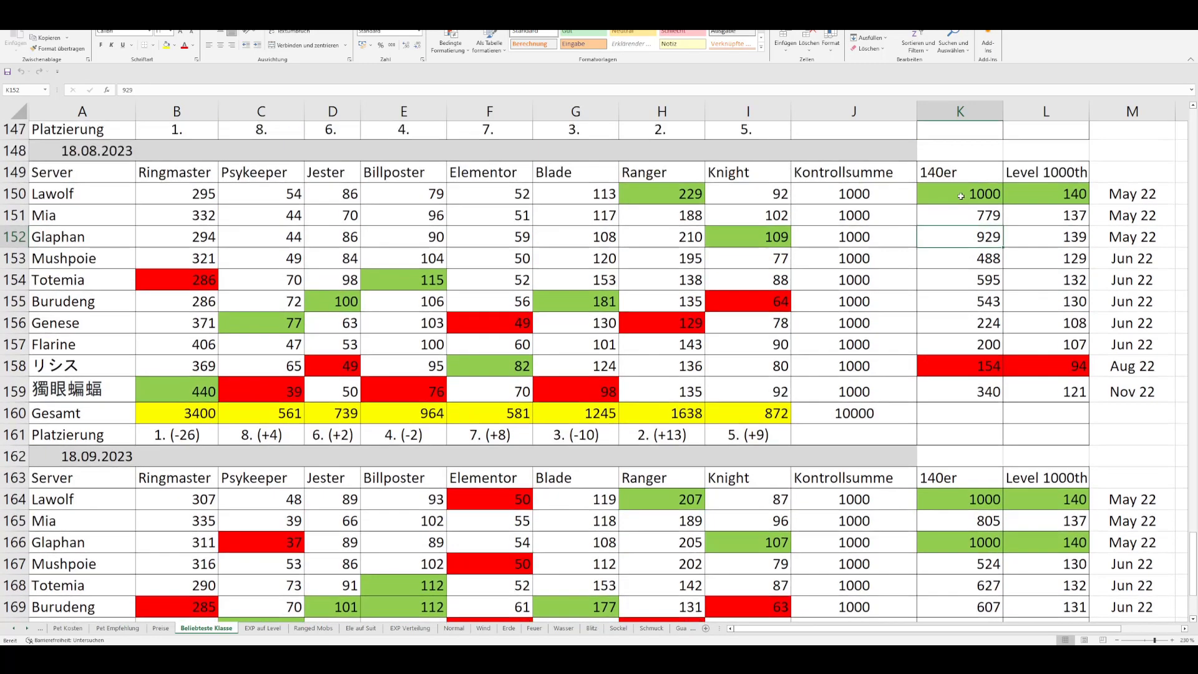
left_click(991, 218)
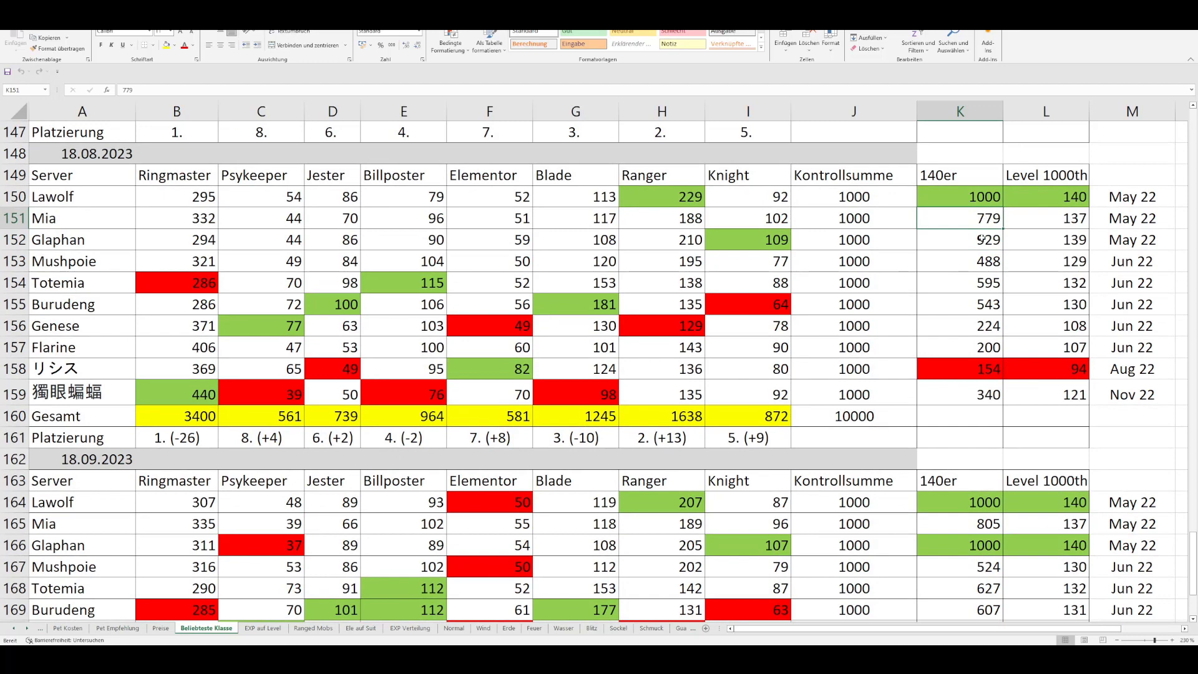
scroll(981, 240, "down", 2)
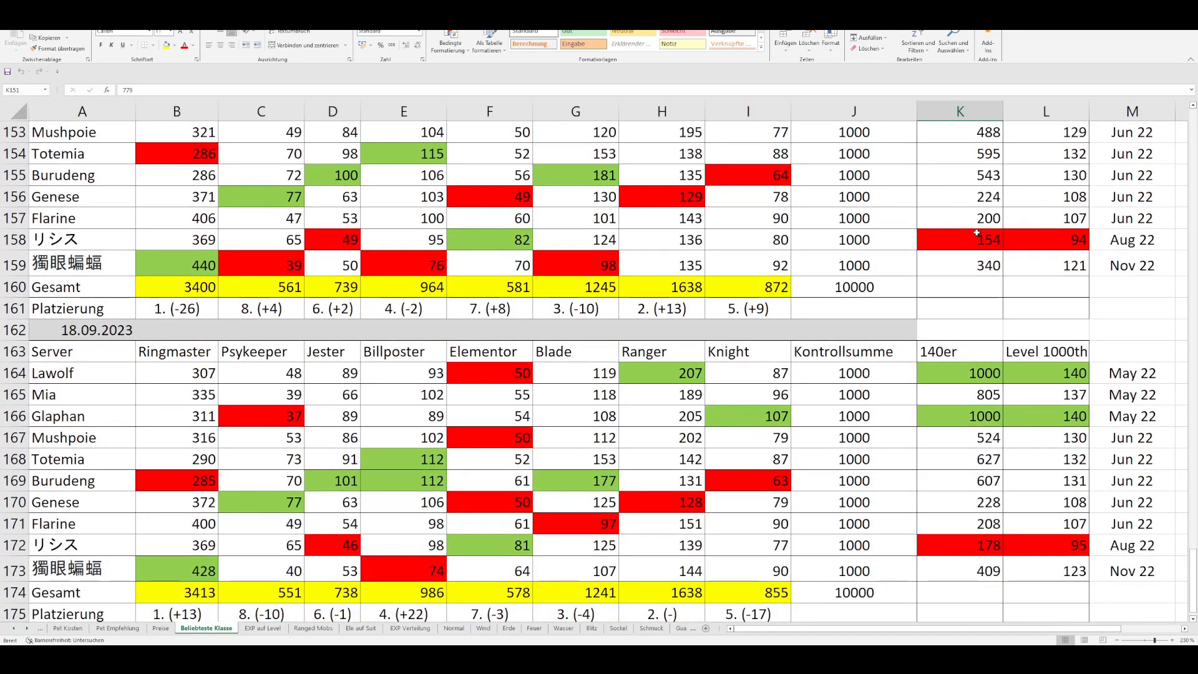
Step: Check Mia's 140er and Level 1000th values in the 18.09.2023 table
left_click(990, 393)
left_click(1026, 397)
scroll(1026, 397, "down", 3)
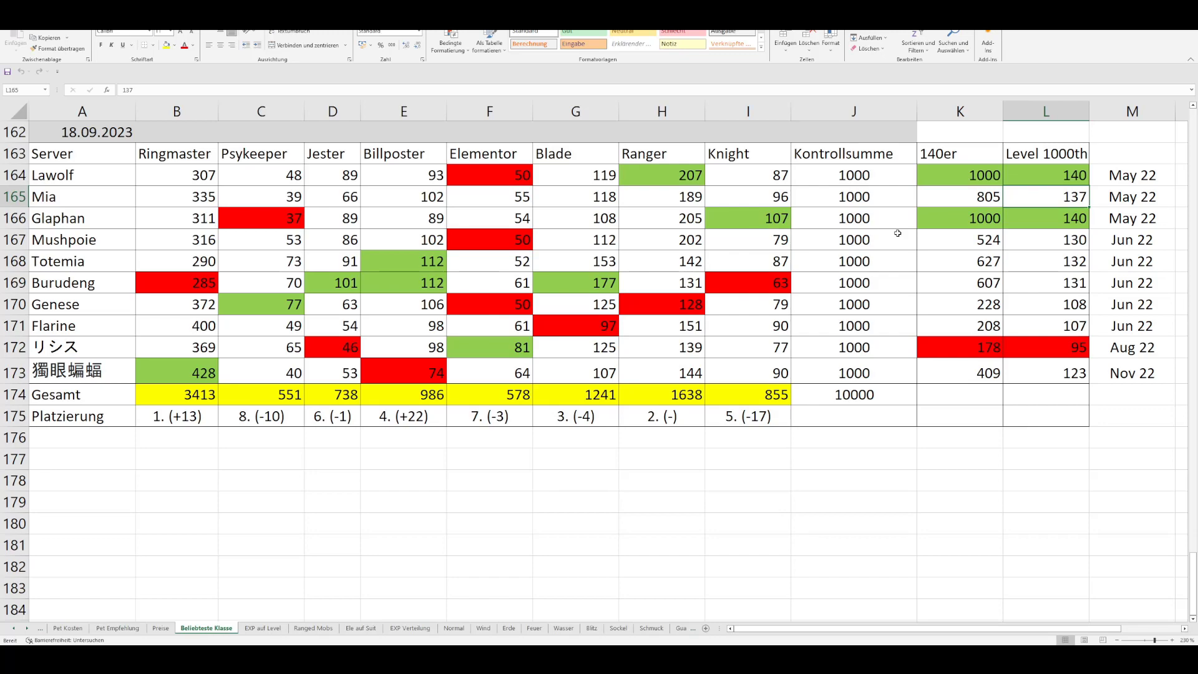
Step: Examine the 140er values of Mushpoie, Totemia and Burudeng together in the 18.09.2023 table
scroll(898, 233, "up", 4)
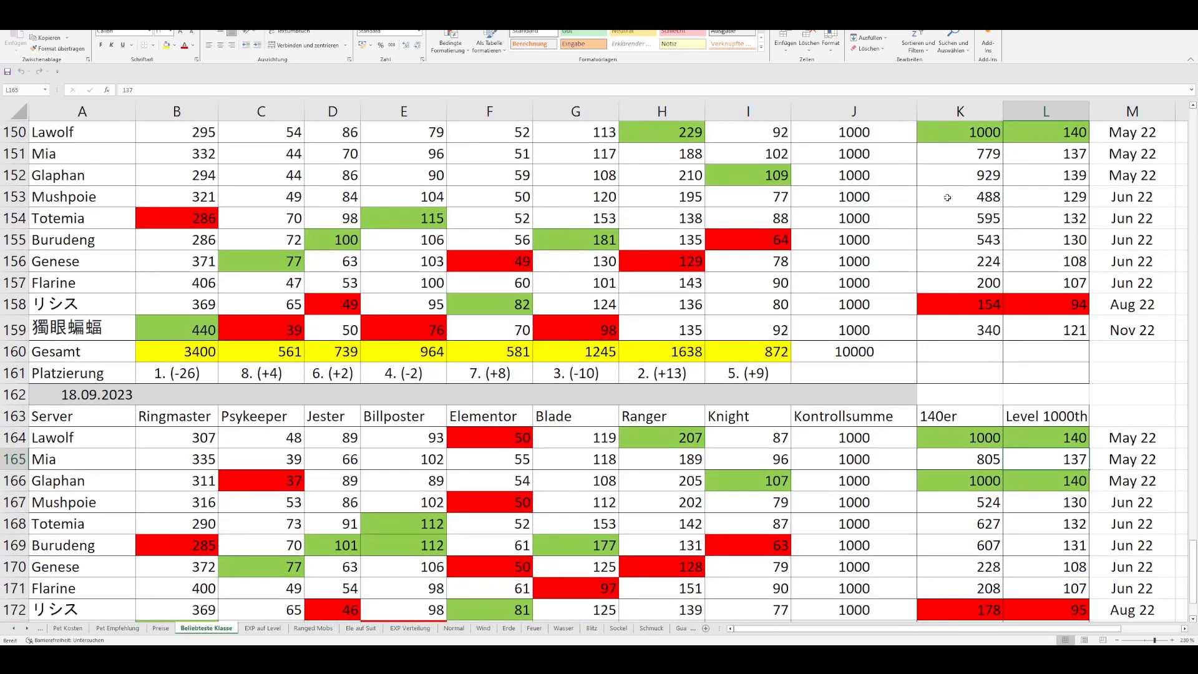
scroll(948, 198, "down", 4)
left_click(991, 253)
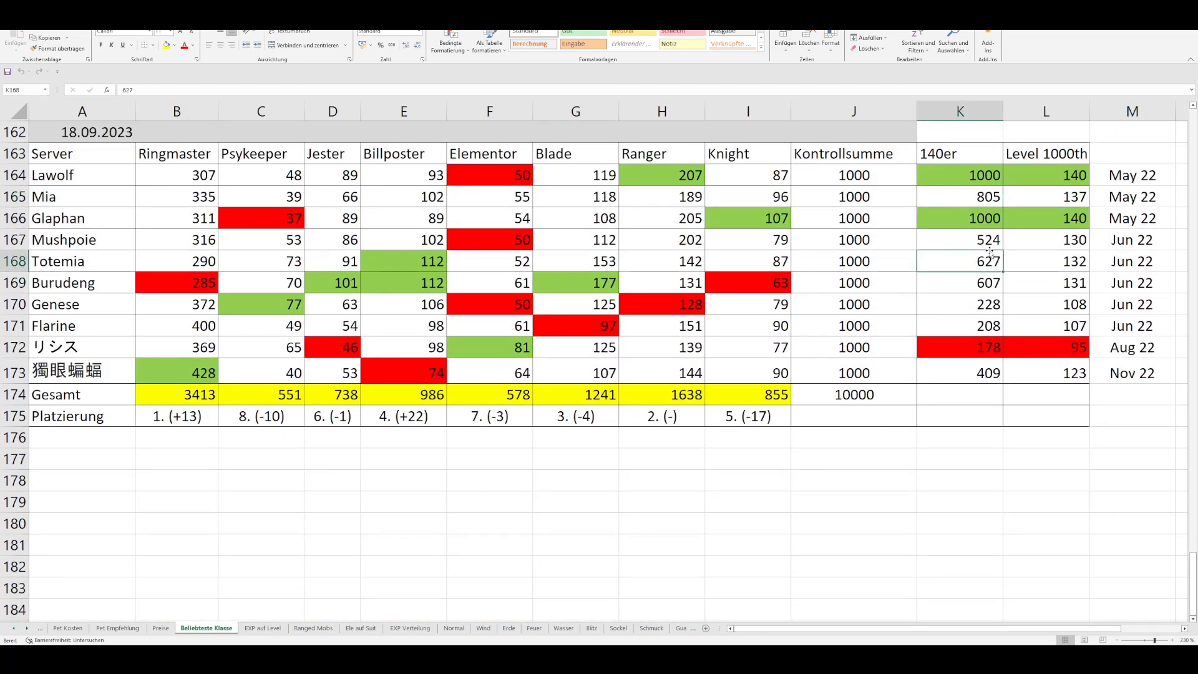
left_click(988, 240)
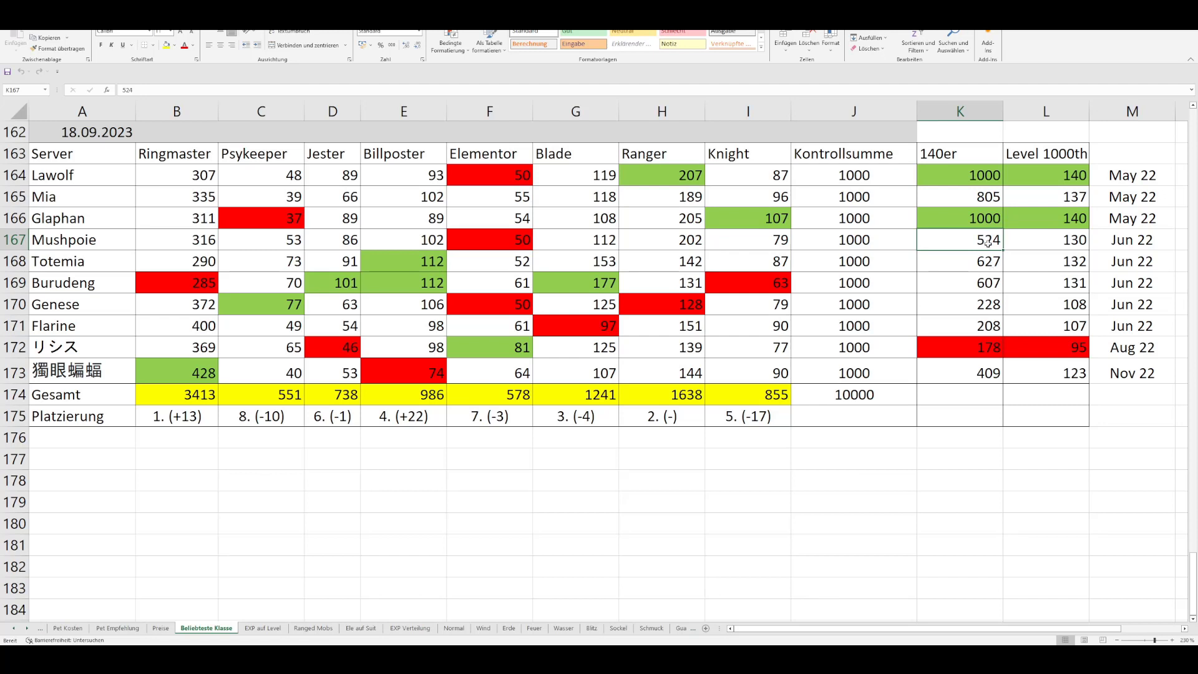
left_click_drag(988, 243, 990, 292)
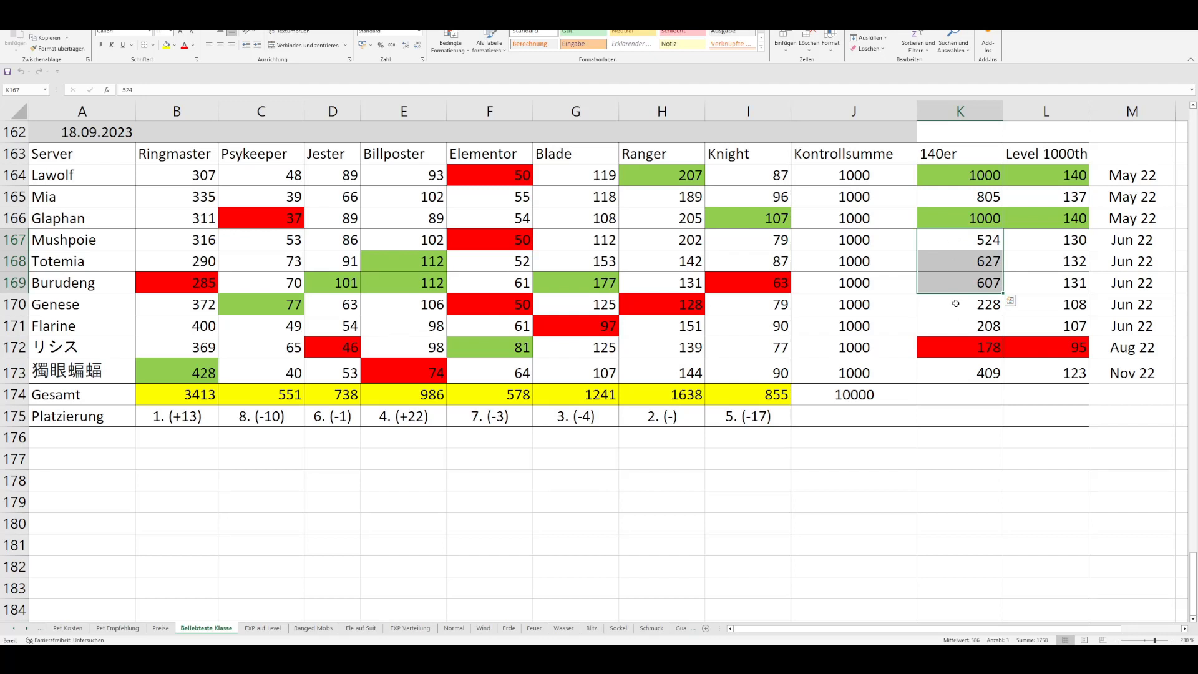
left_click(979, 239)
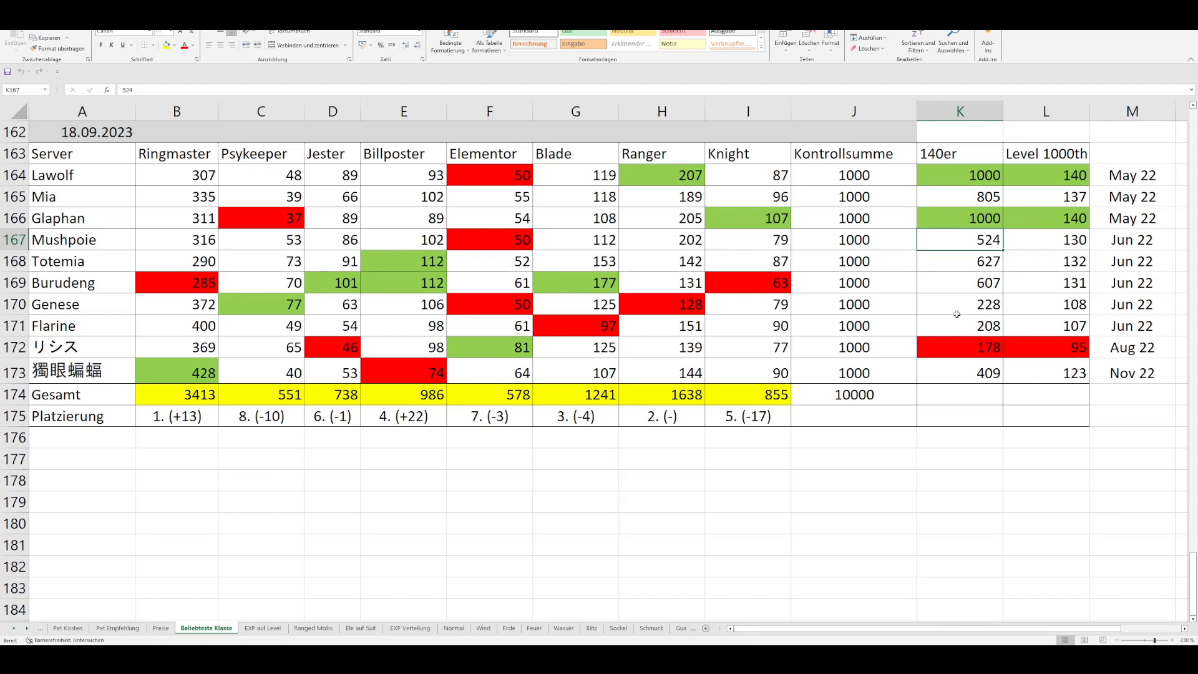
left_click_drag(989, 239, 989, 279)
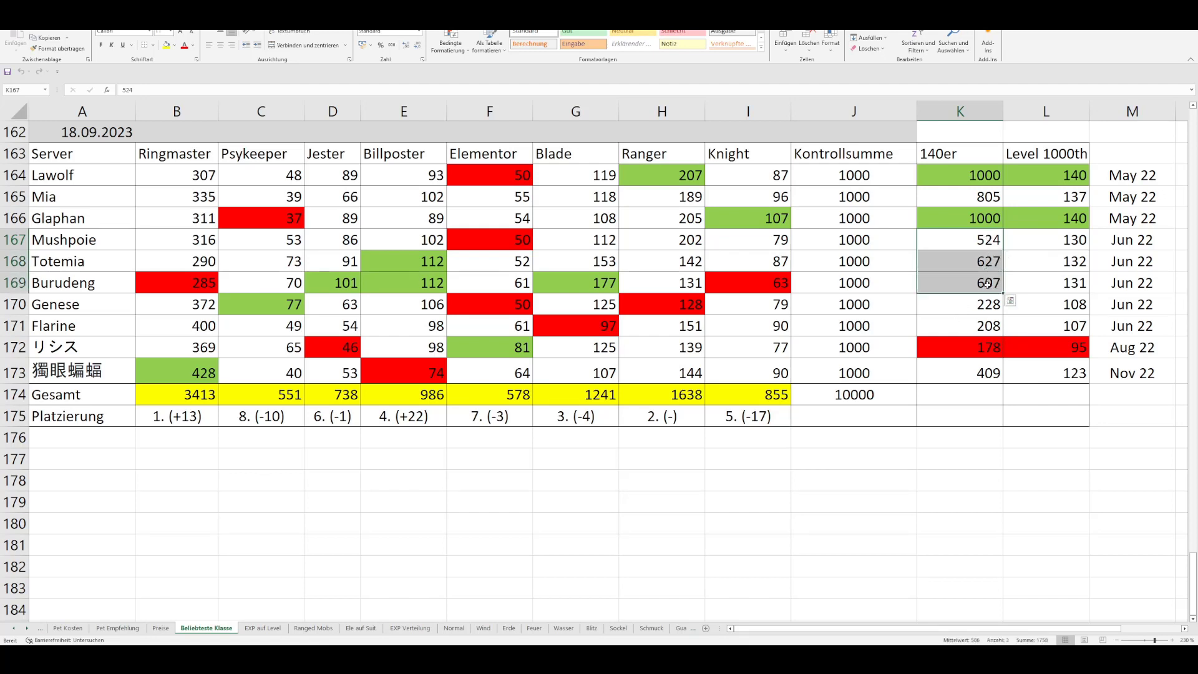
Step: Compare the Level 1000th values of Mushpoie, Totemia and Burudeng with their 140er values in the 18.09.2023 table
left_click(1032, 255)
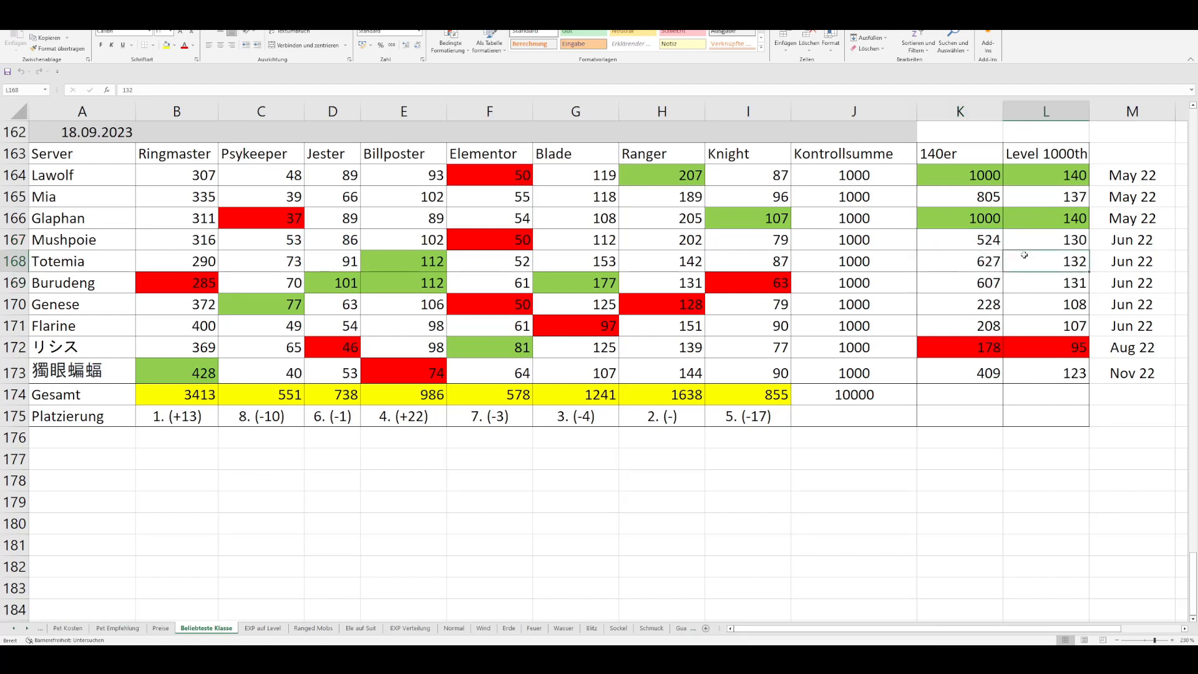
left_click(984, 241)
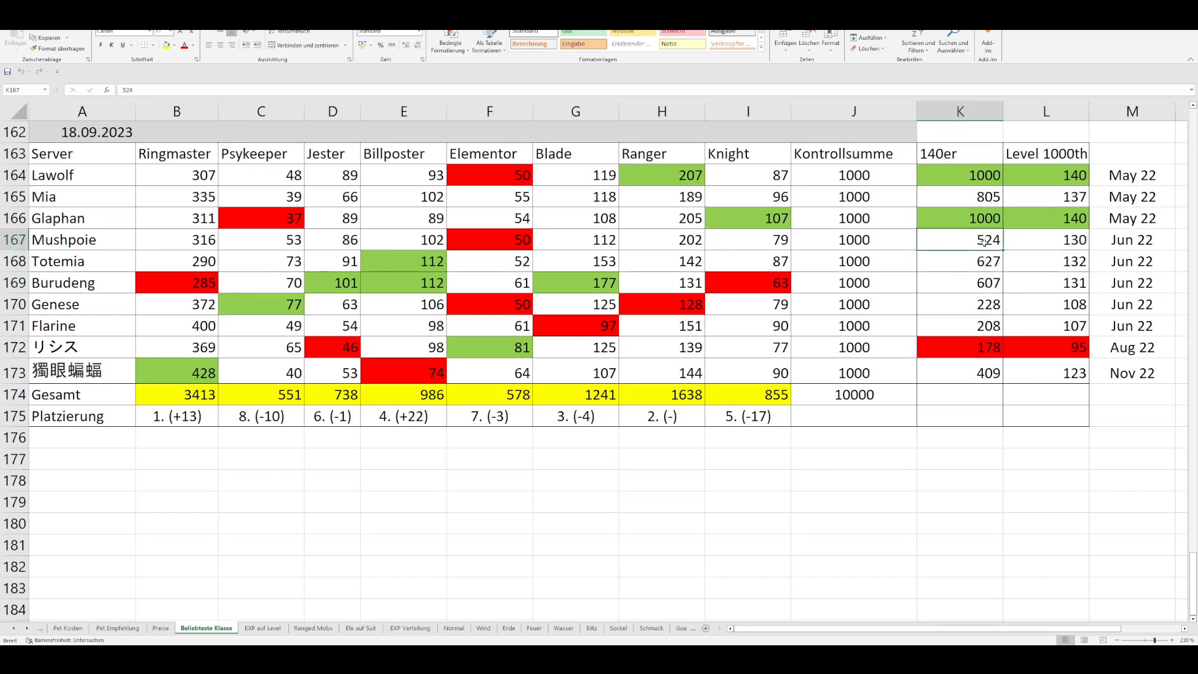
left_click(987, 279)
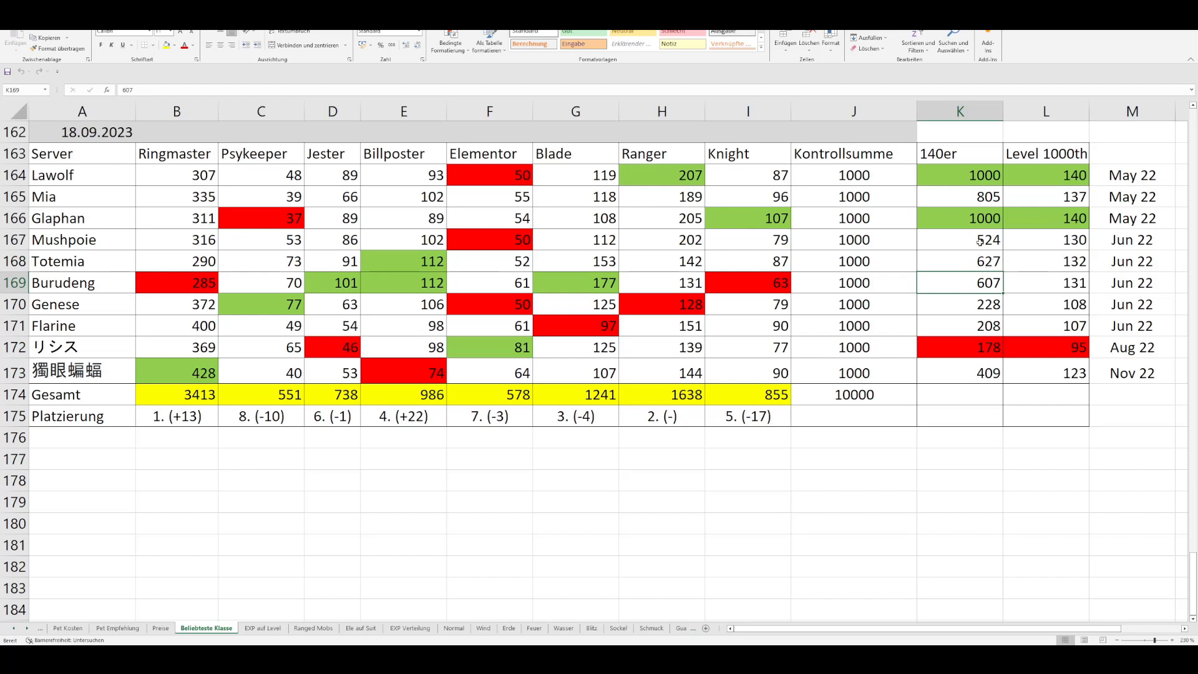
left_click(1061, 265)
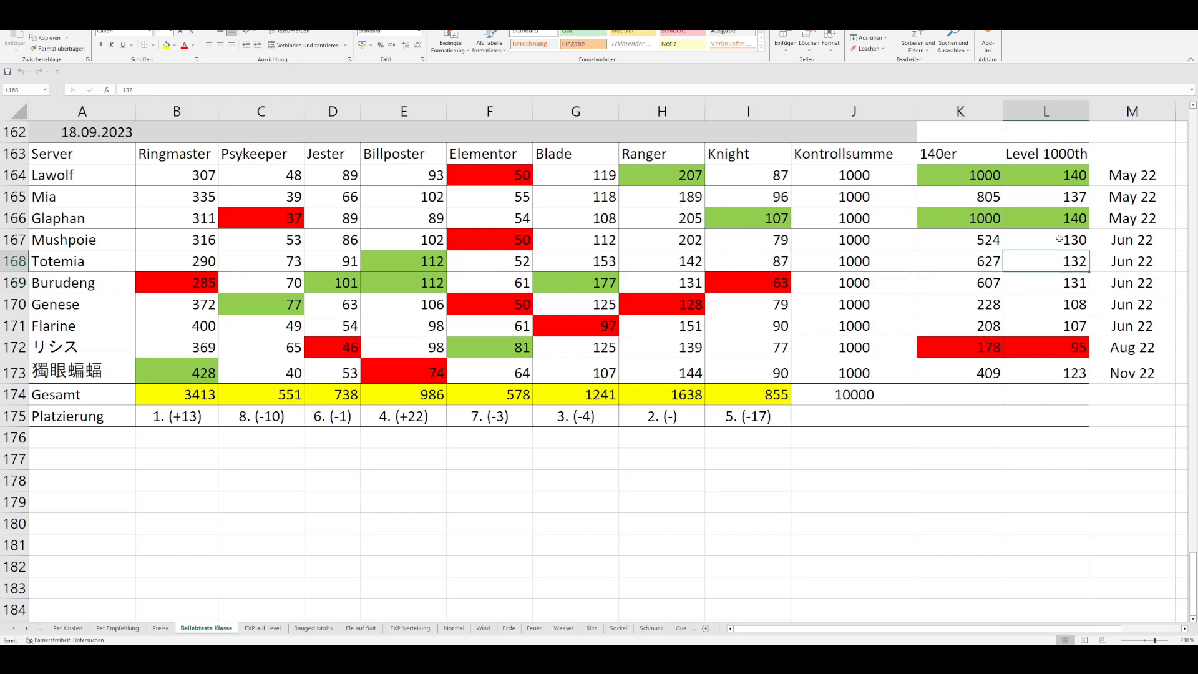
left_click_drag(1059, 238, 1062, 284)
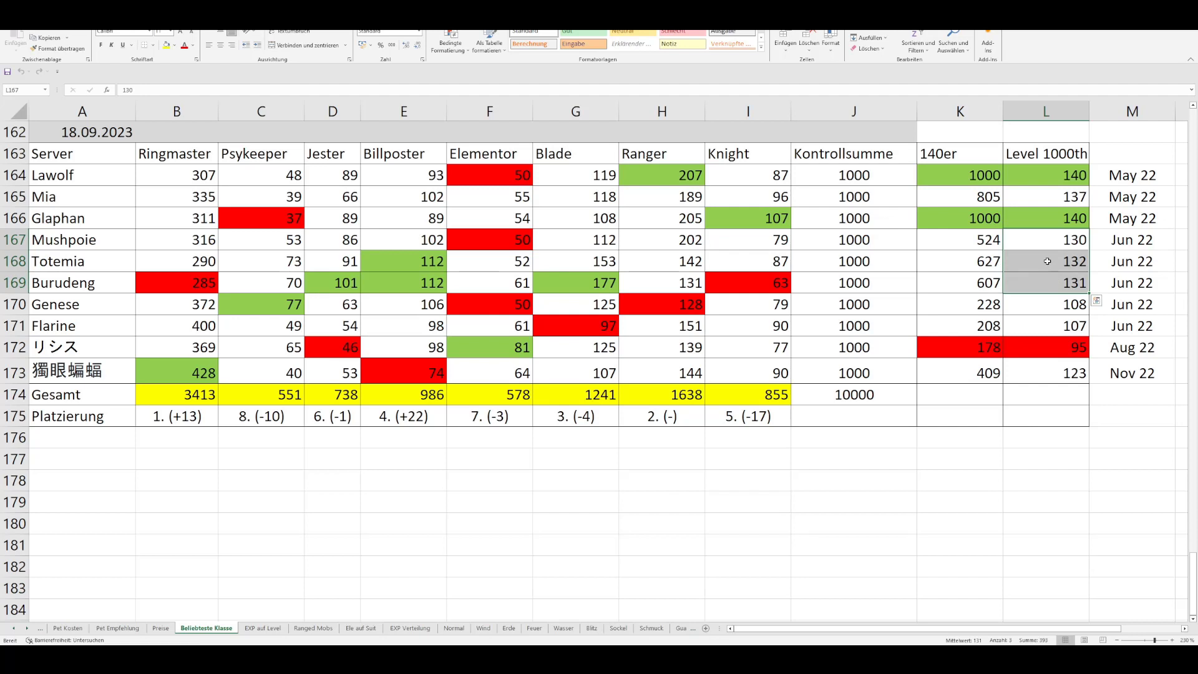
left_click(1066, 253)
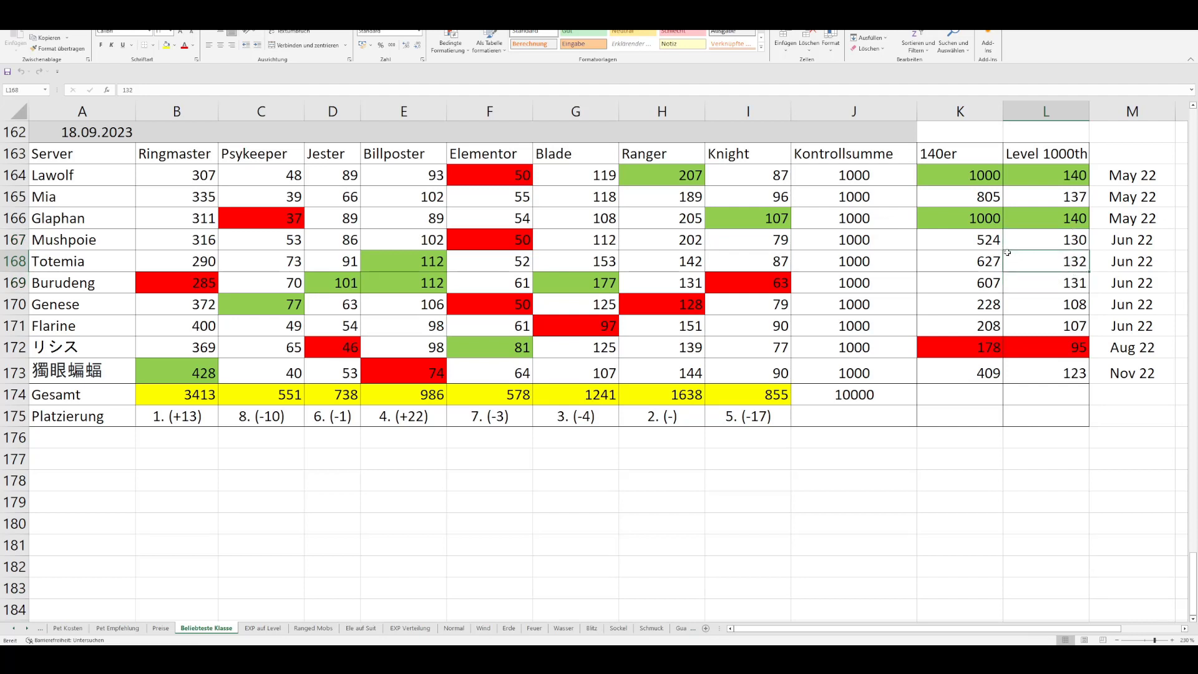
Step: Go through the September 140er values server by server from Mushpoie to Genese
left_click(981, 240)
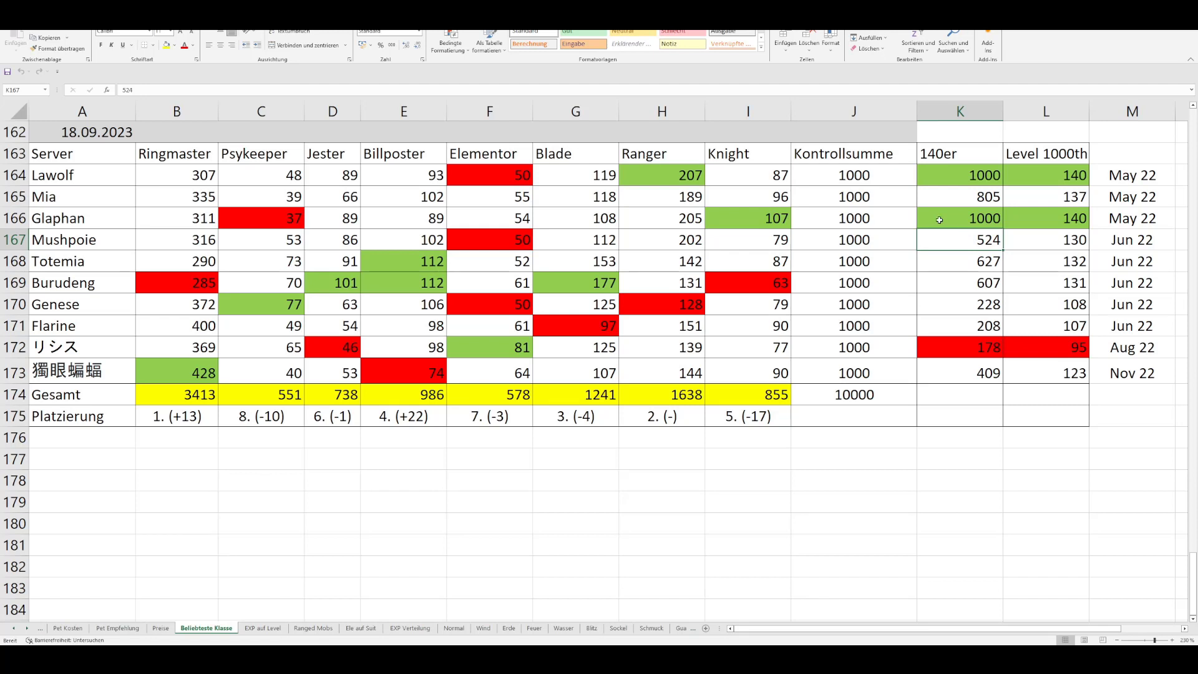
left_click(961, 266)
left_click(966, 286)
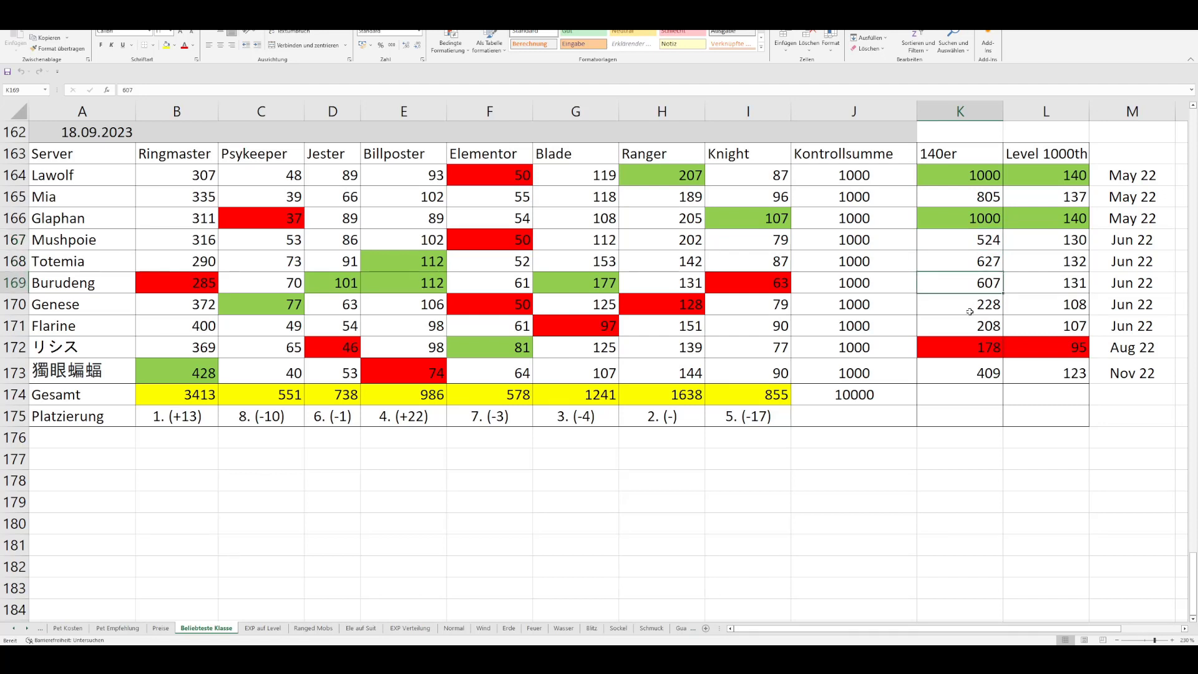
left_click(968, 309)
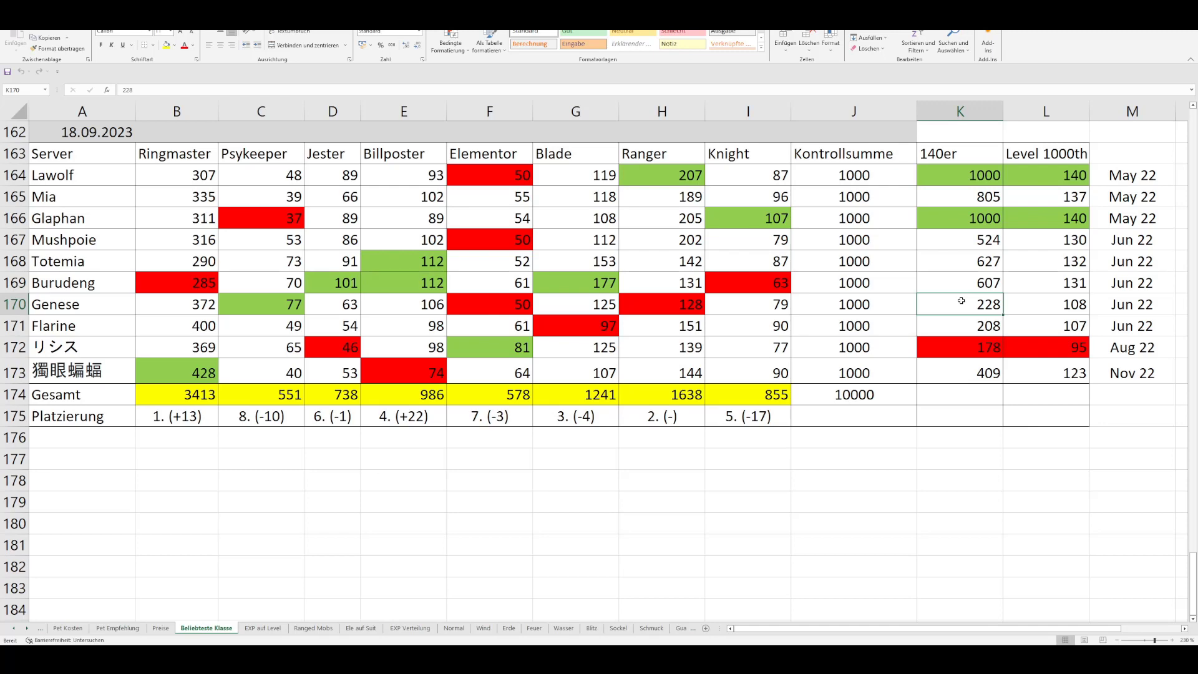
Step: Review the 140er values of Burudeng, Totemia and Mushpoie in the 18.08.2023 table and return to the 18.09.2023 table
scroll(962, 301, "up", 5)
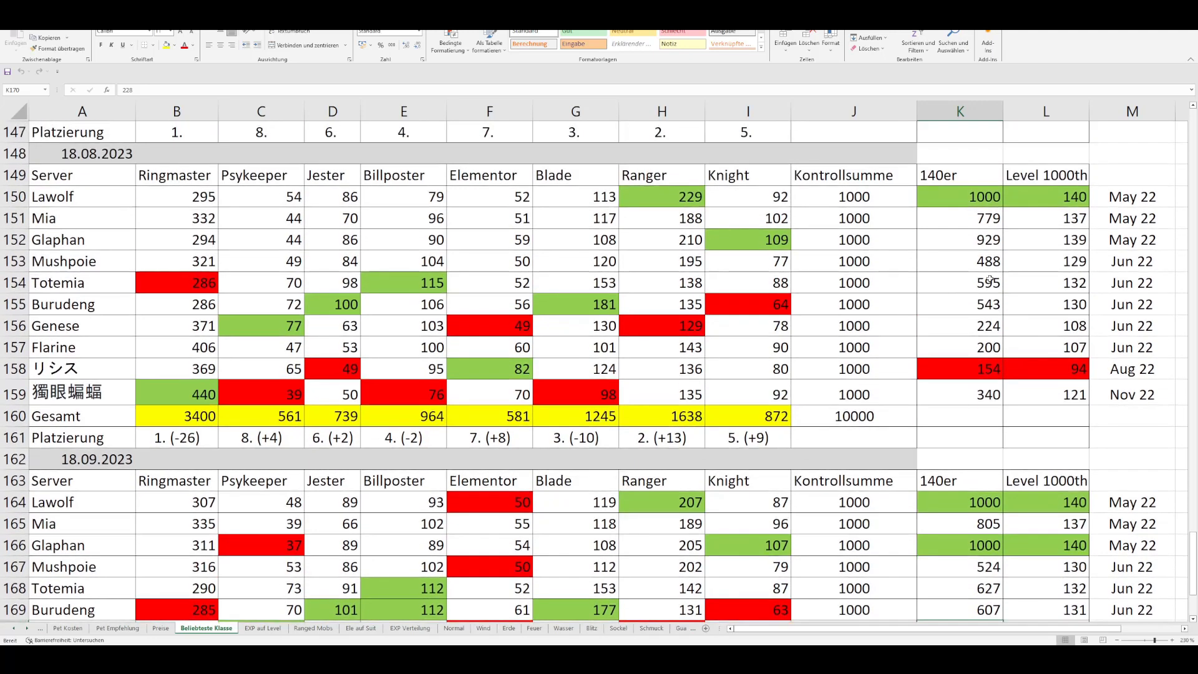
left_click_drag(990, 280, 980, 310)
left_click(980, 310)
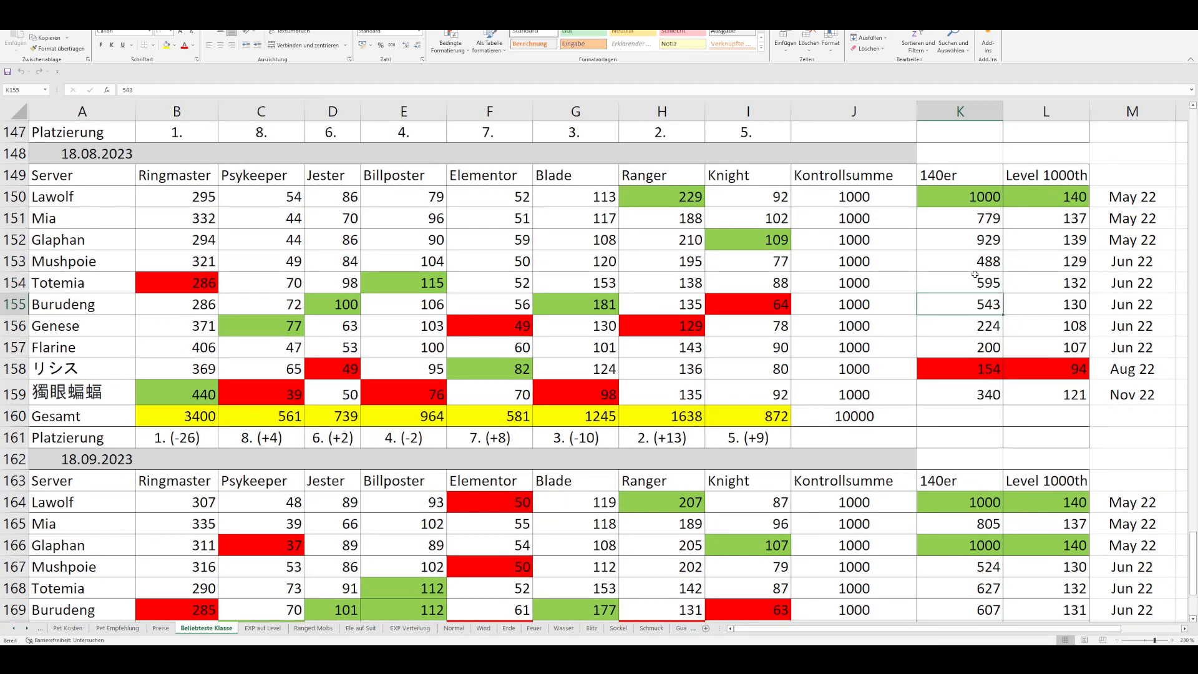
key("Up")
key("Up")
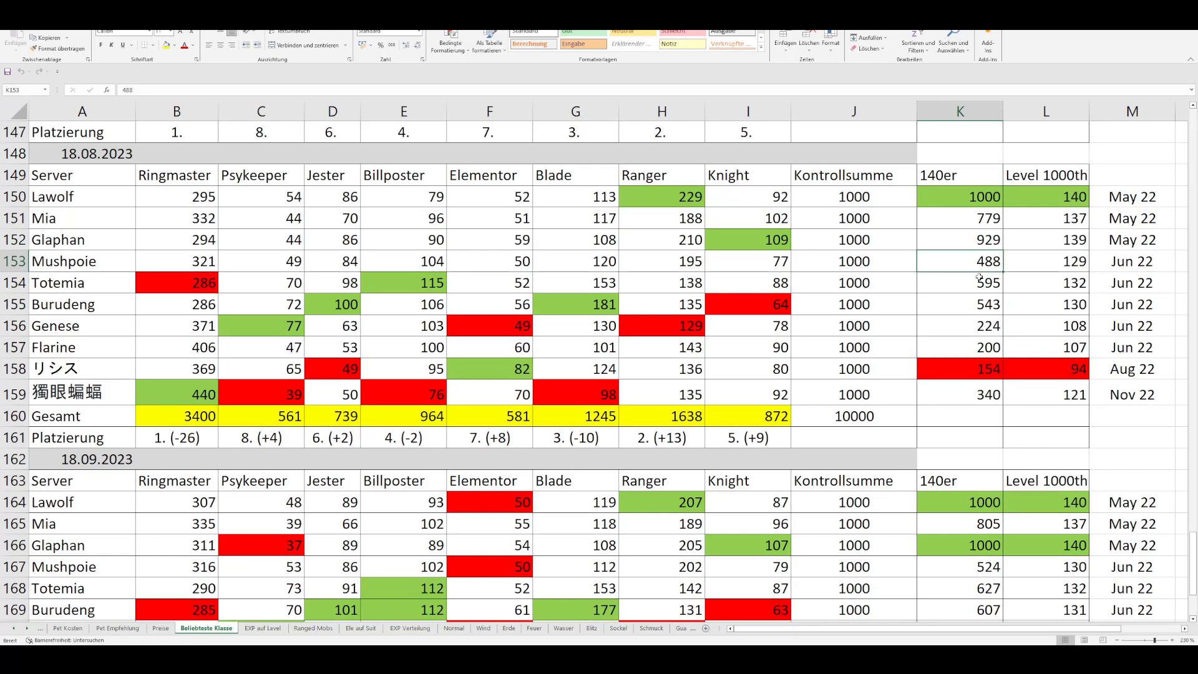
scroll(977, 277, "down", 4)
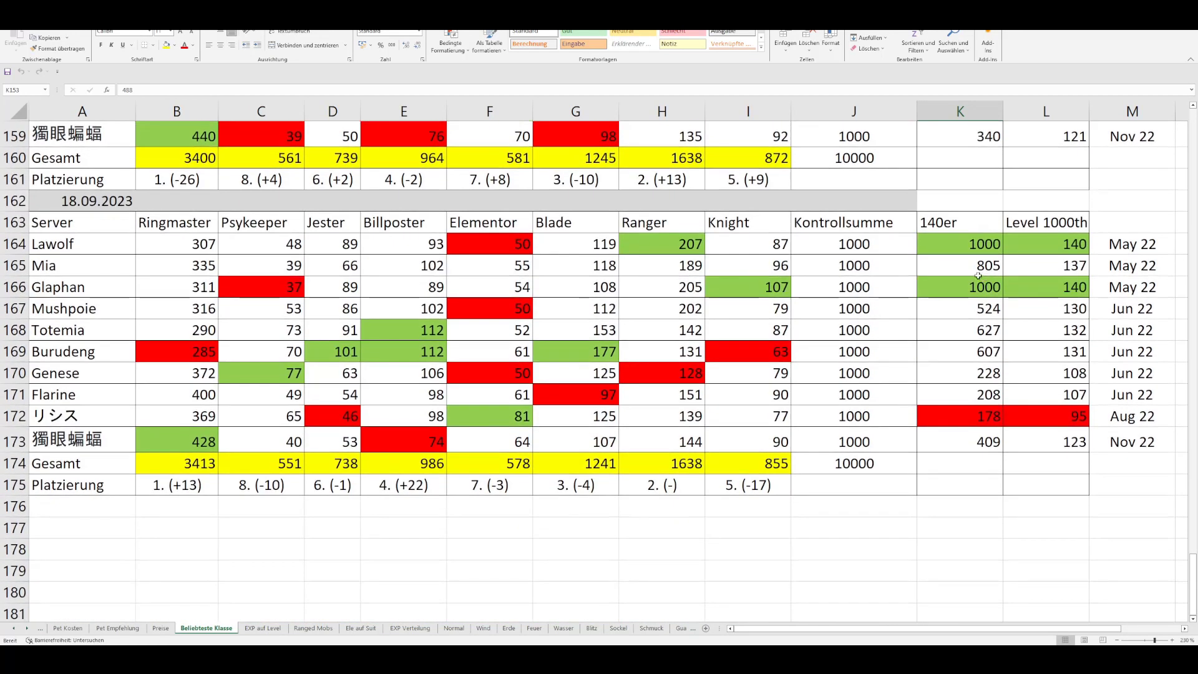
scroll(973, 281, "down", 1)
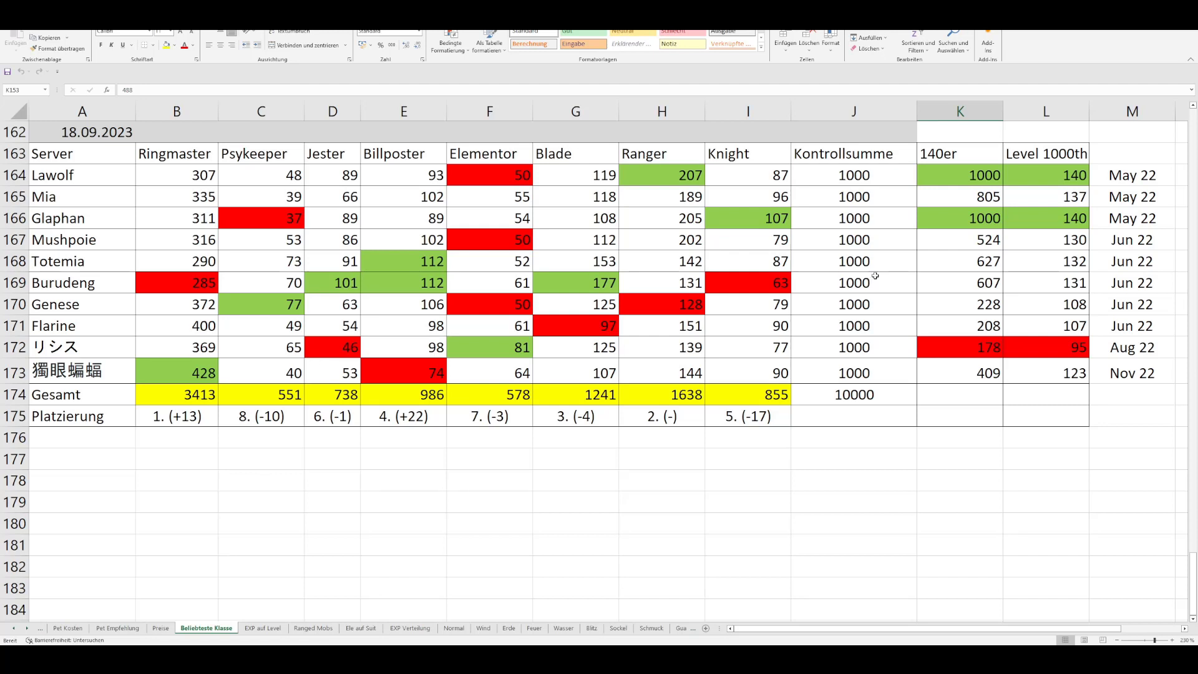
Step: Compare Genese's 140er value in the 18.08.2023 table with its value in the 18.09.2023 table
left_click(978, 313)
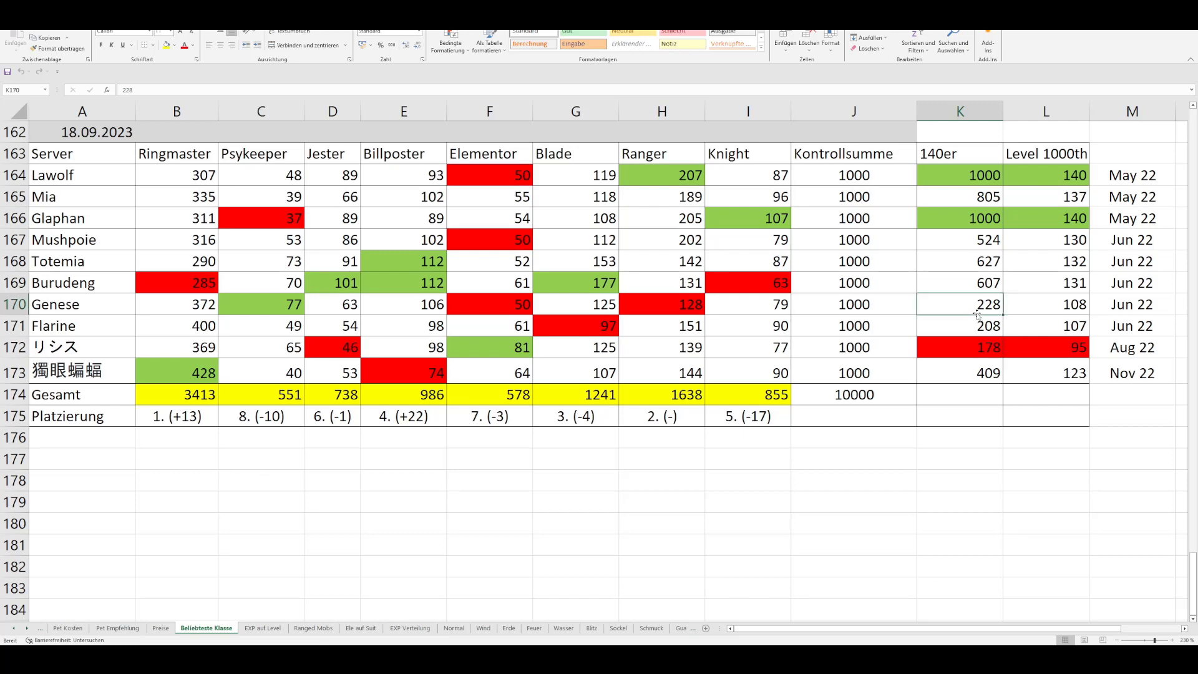
scroll(978, 306, "up", 3)
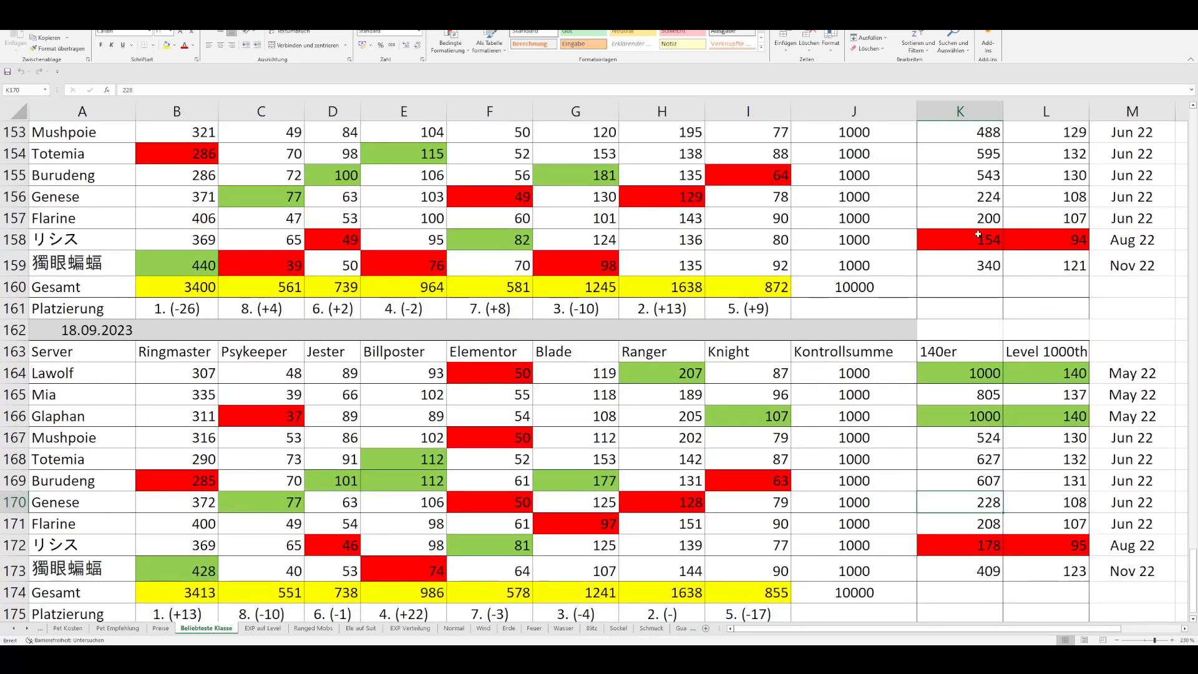
left_click(977, 199)
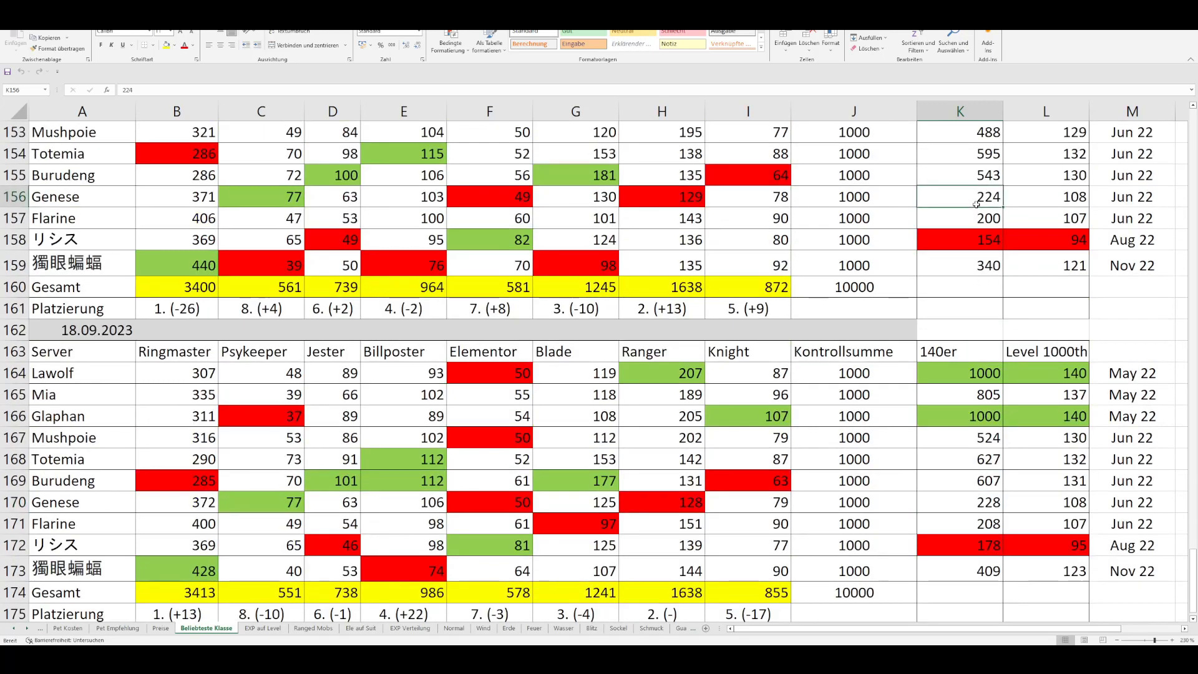
left_click(979, 500)
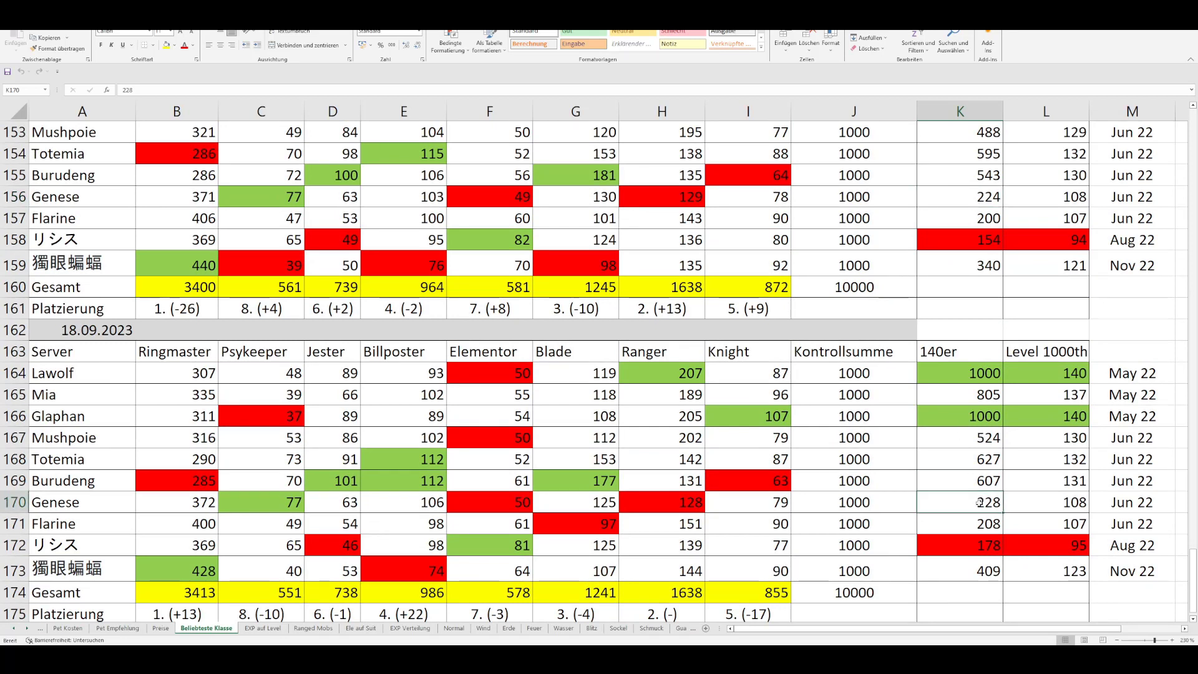
left_click(987, 197)
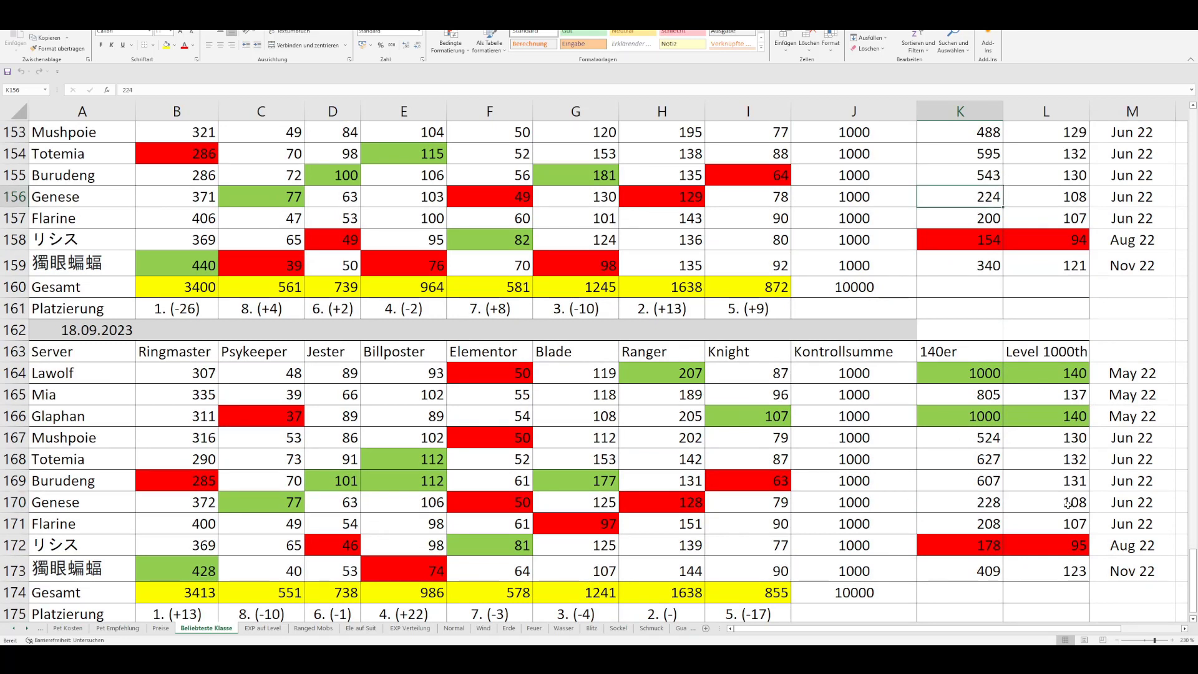
Step: Check the Level 1000th values of Genese, リシス and 獨眼蝙蝠 in the 18.09.2023 table
left_click(1068, 504)
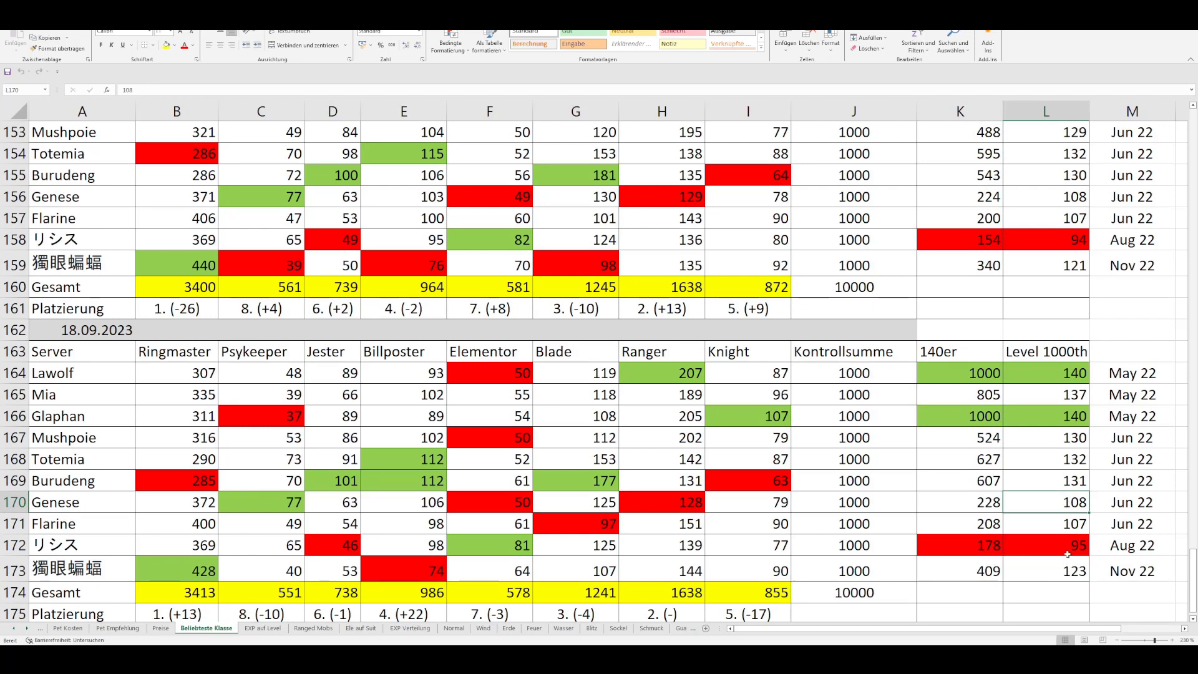
left_click(1068, 546)
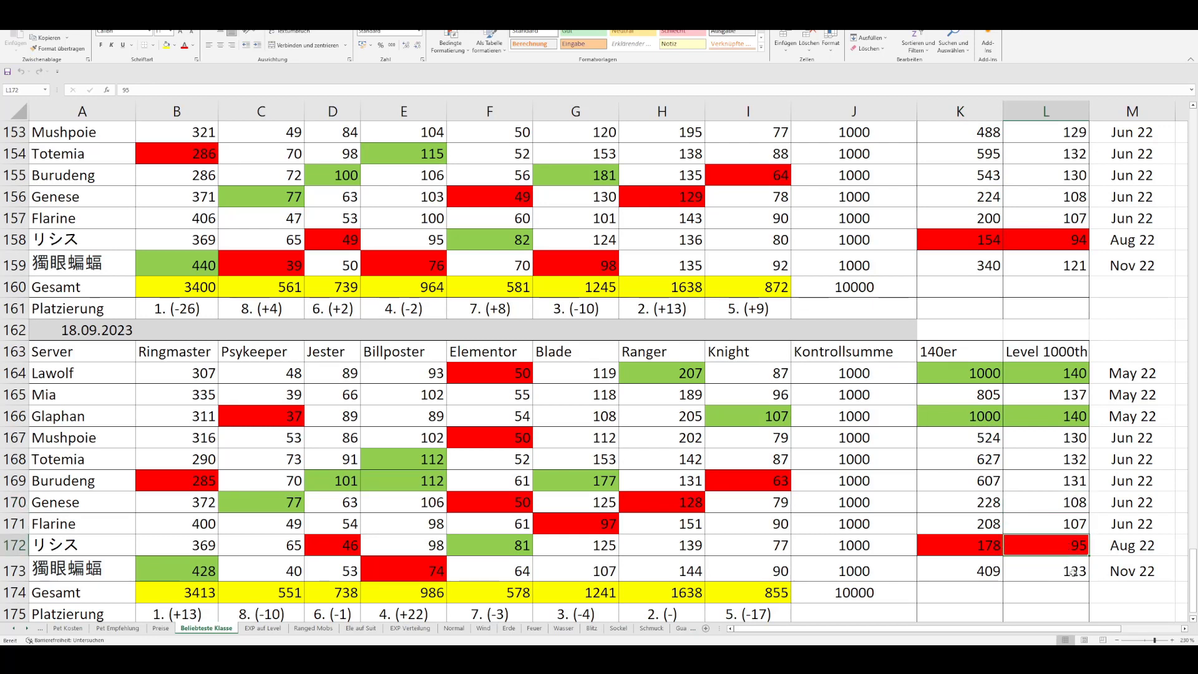
left_click(1072, 571)
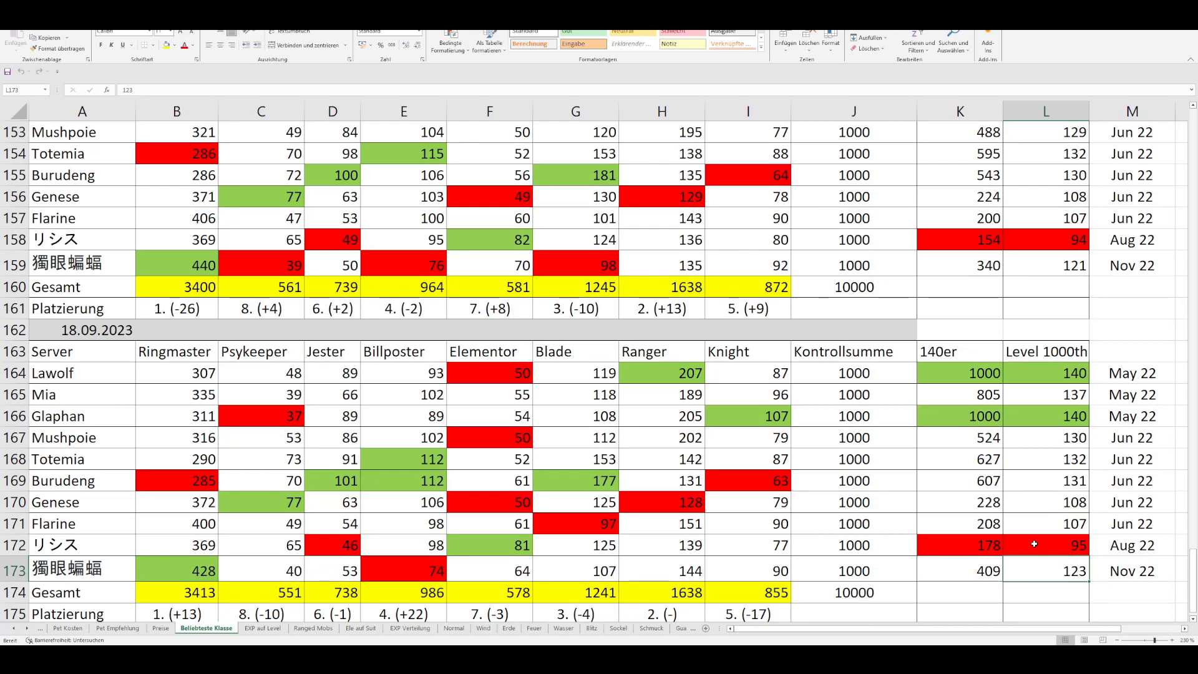
Step: Compare the 140er value of 獨眼蝙蝠 in the 18.08.2023 table with its value in the 18.09.2023 table
scroll(1028, 535, "down", 2)
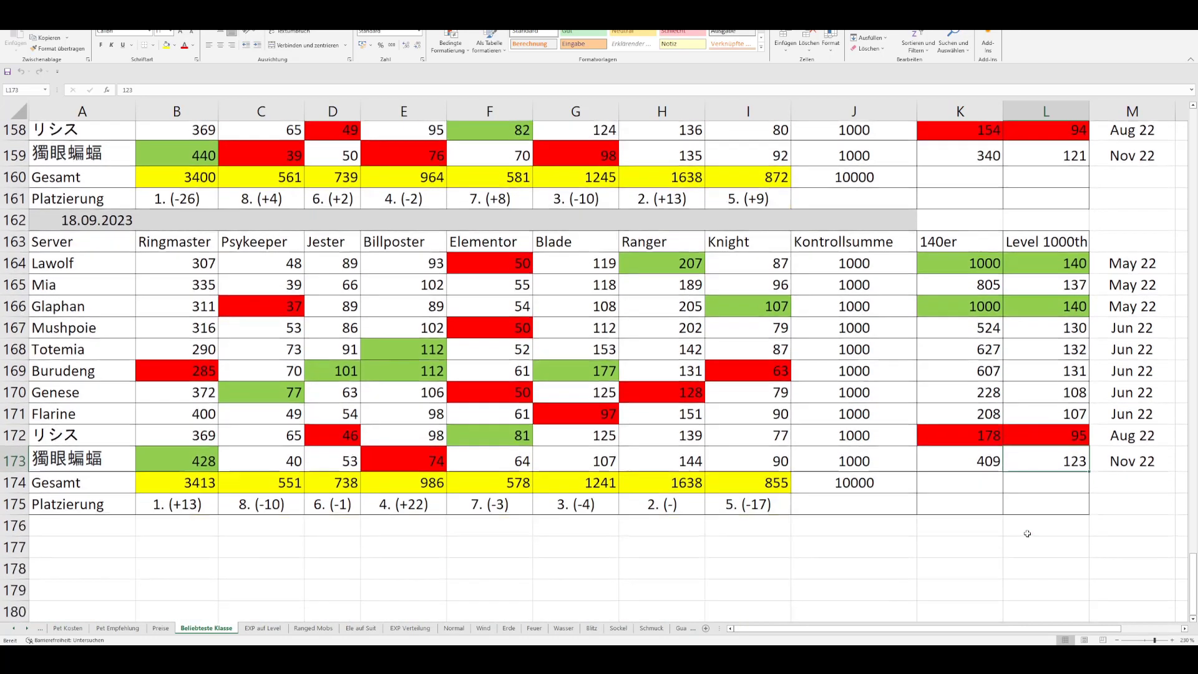
scroll(1028, 533, "down", 1)
left_click(981, 140)
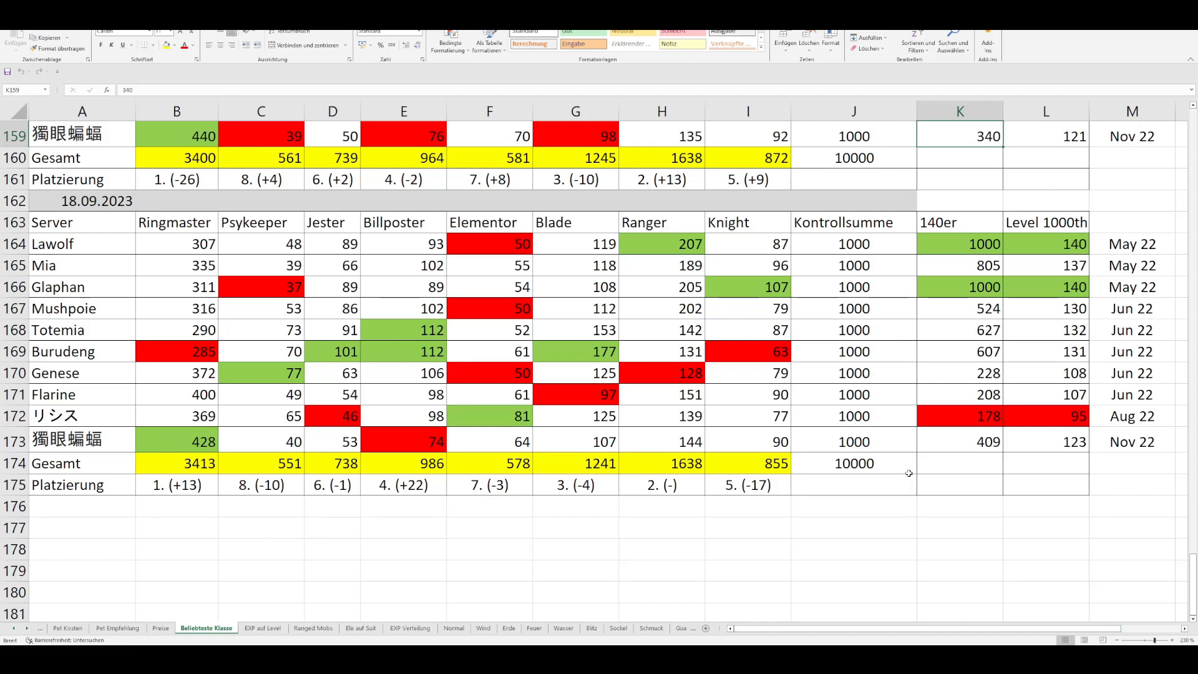
left_click(948, 443)
scroll(946, 445, "down", 1)
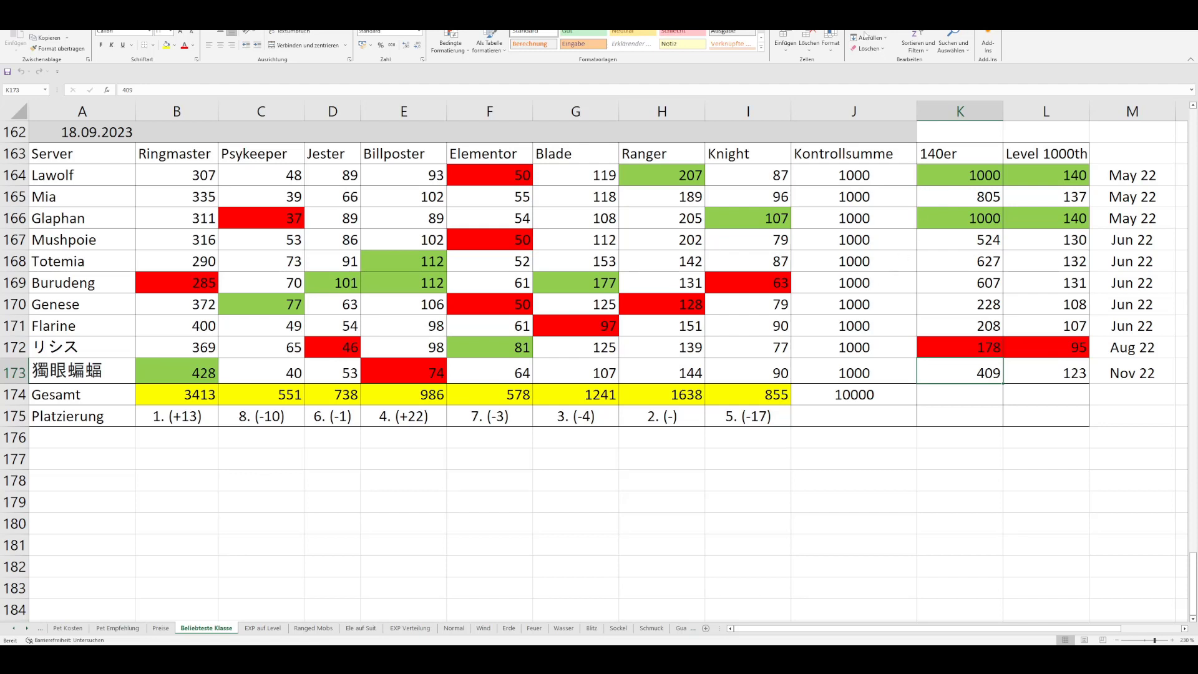
Step: Compare the Psykeeper values of Burudeng, Genese and Glaphan in the 18.09.2023 table
left_click(340, 218)
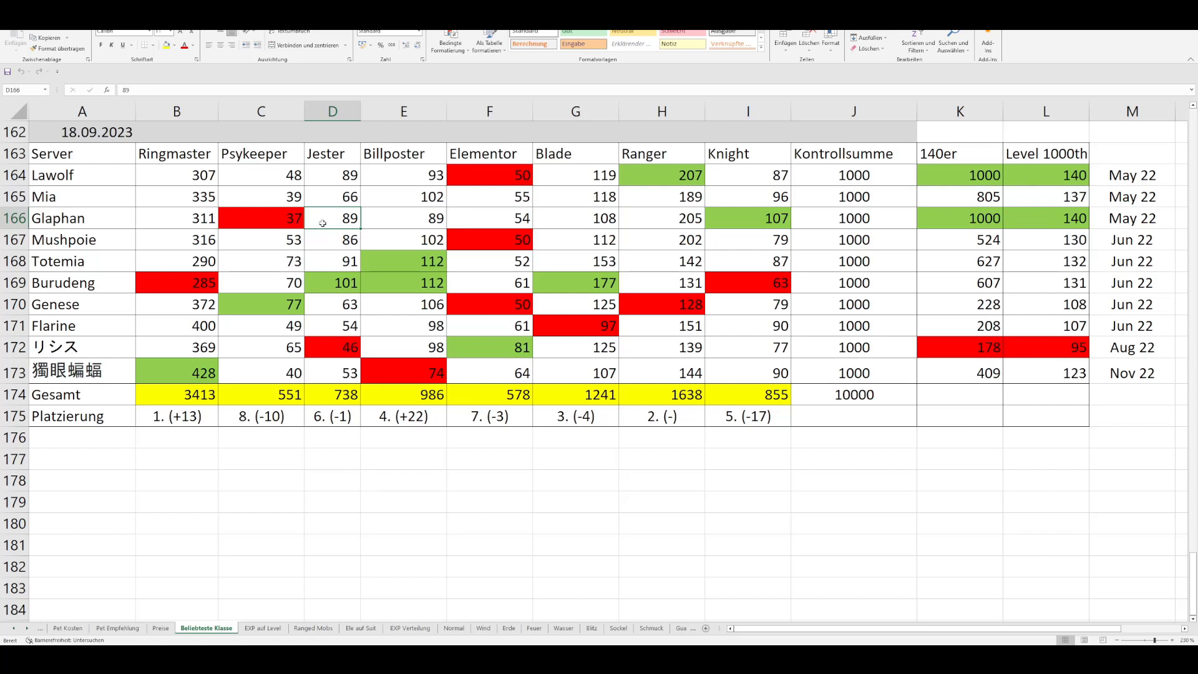
left_click(273, 288)
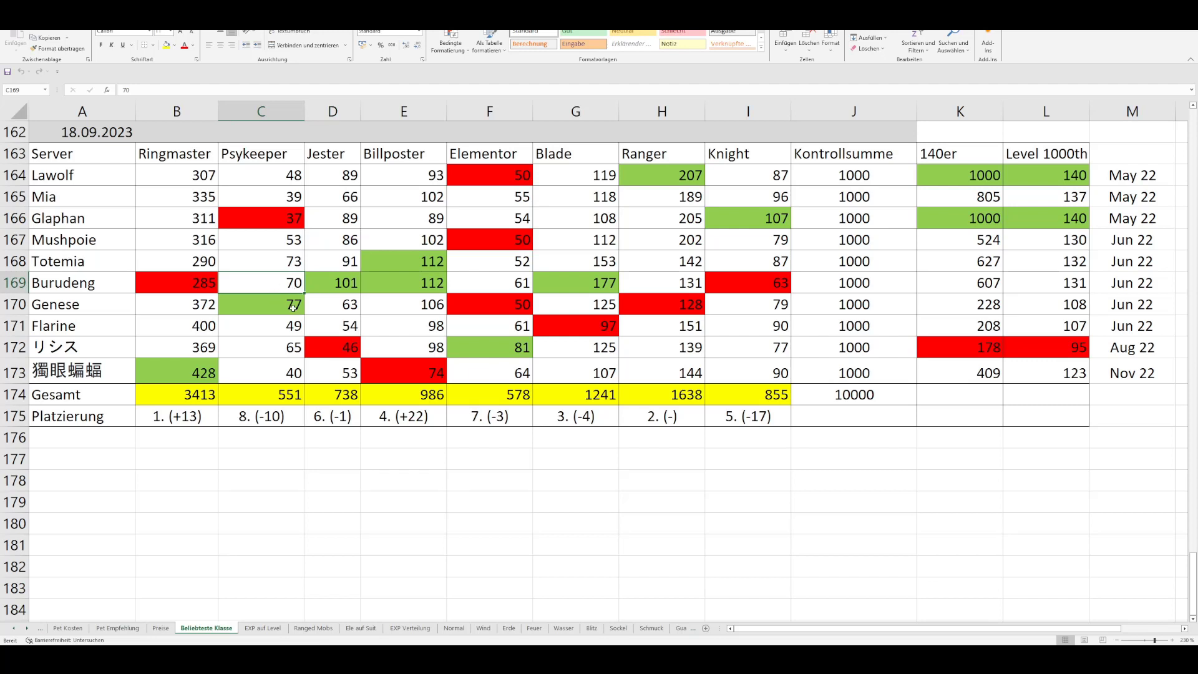
left_click(294, 309)
left_click(292, 284)
left_click(296, 212)
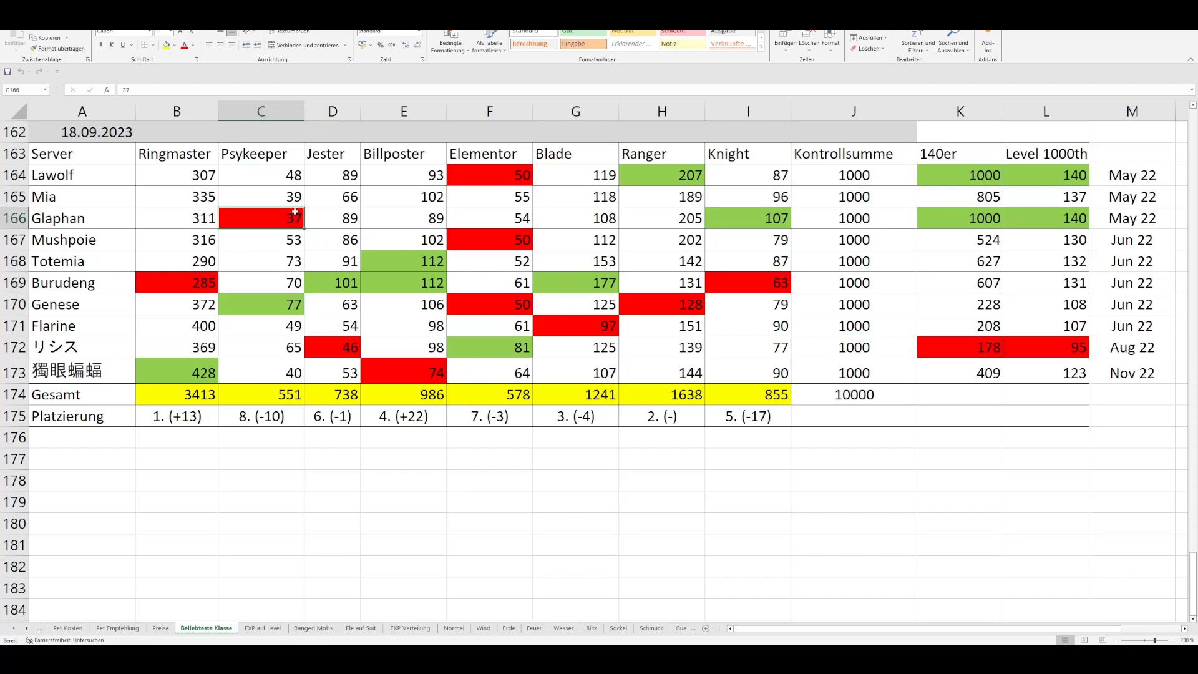
Step: Check Mia's Psykeeper value and the Elementor values of Burudeng and リシス in the 18.09.2023 table
left_click(294, 203)
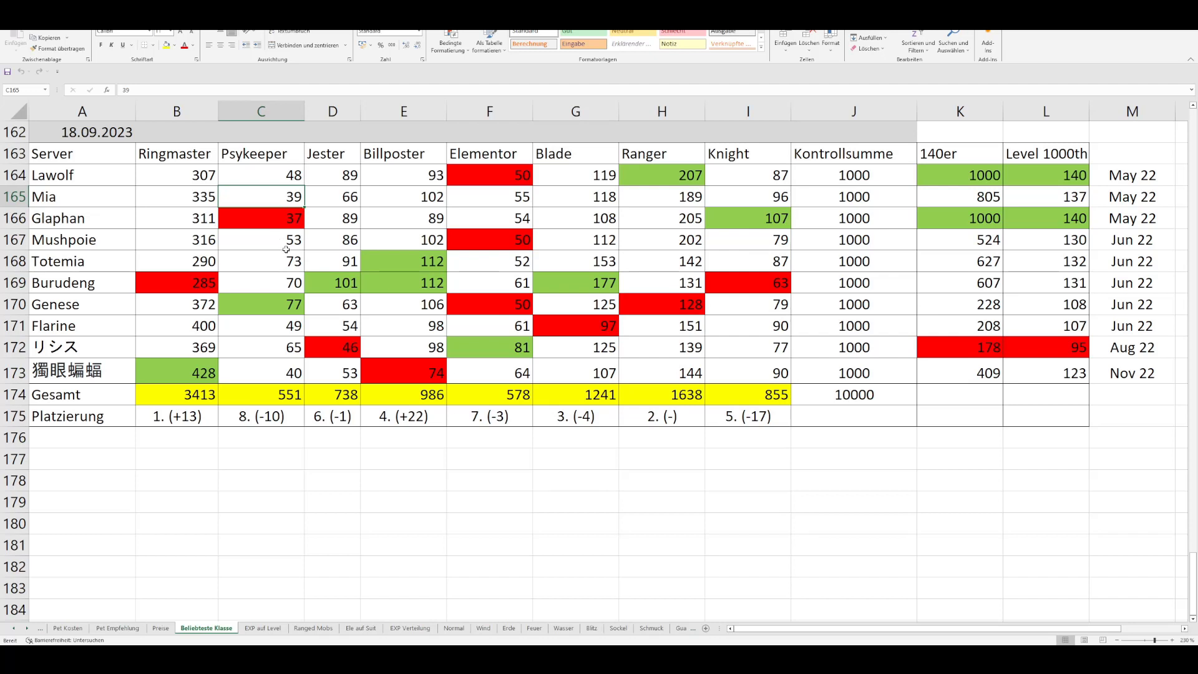
left_click(504, 292)
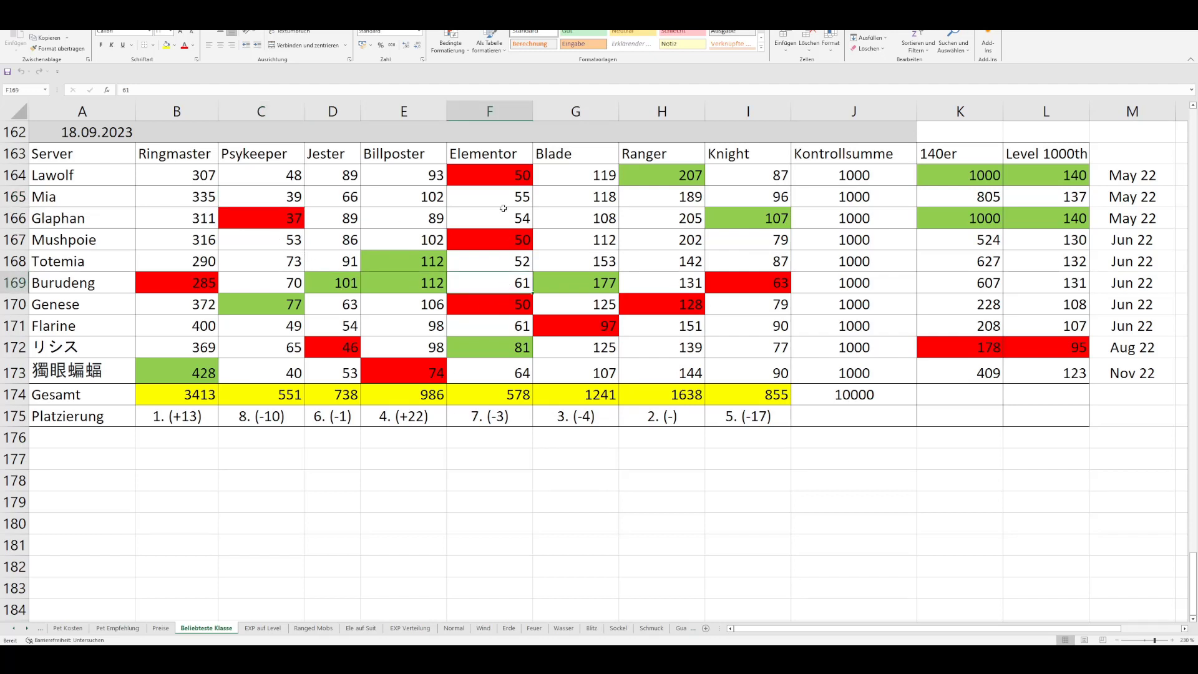
left_click(509, 347)
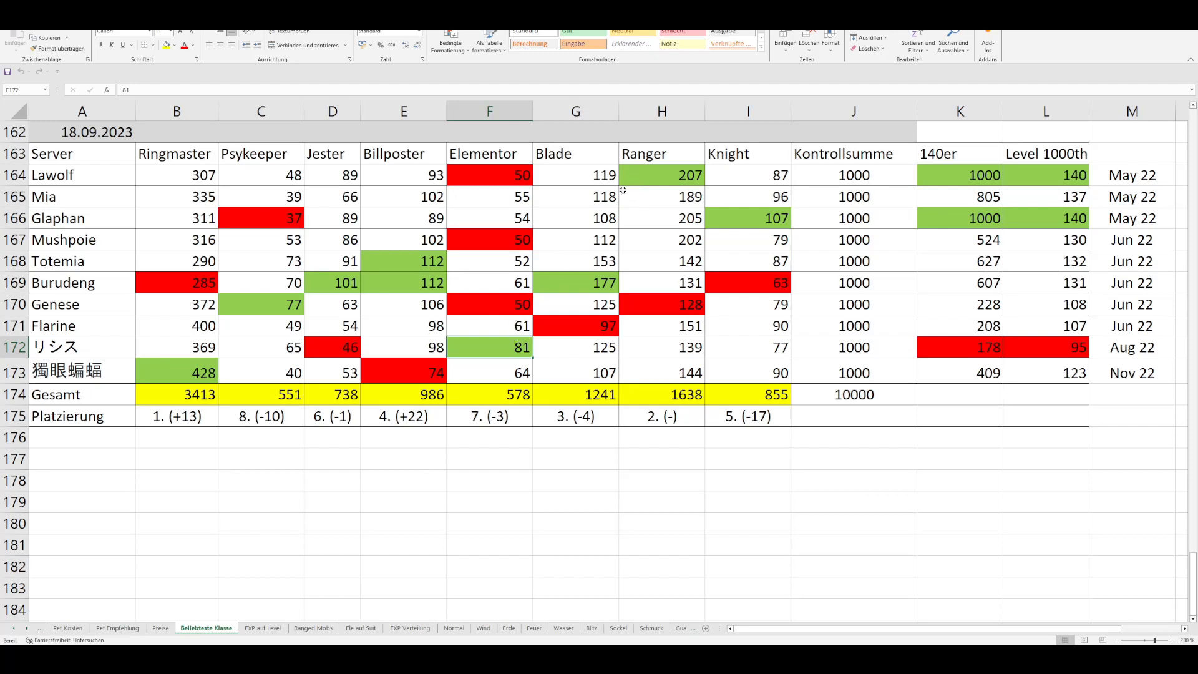
Step: Compare Burudeng's Blade, Ranger, Knight and Ringmaster values in the 18.09.2023 table
left_click(598, 282)
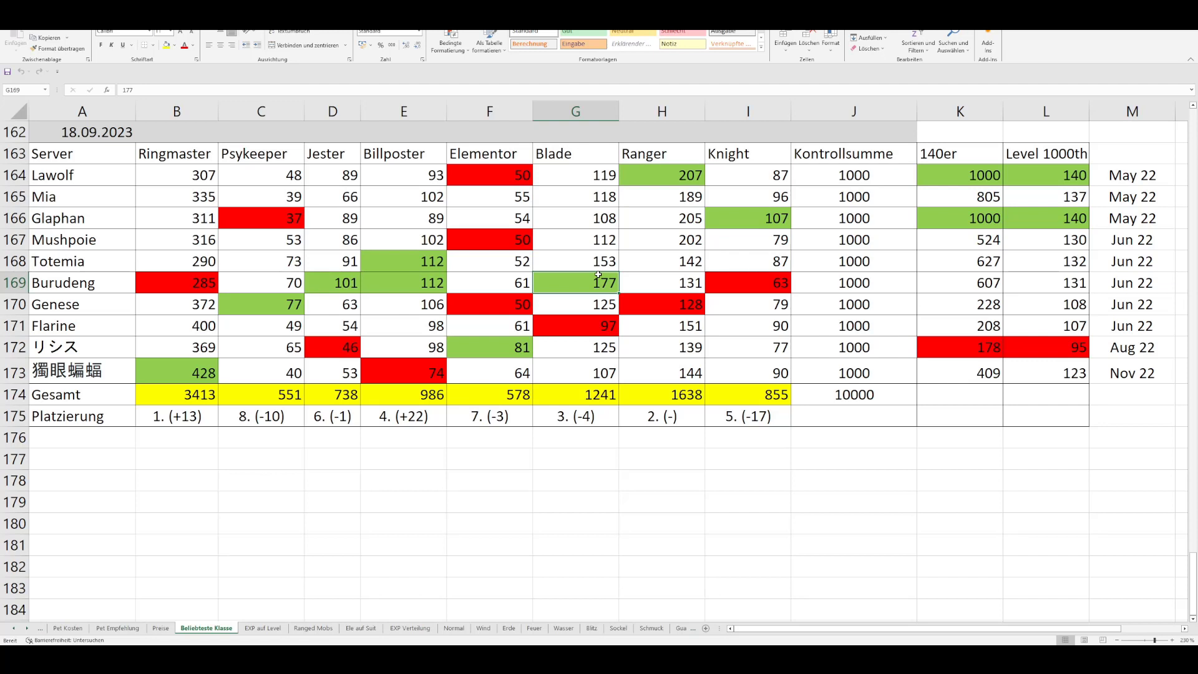
left_click(684, 283)
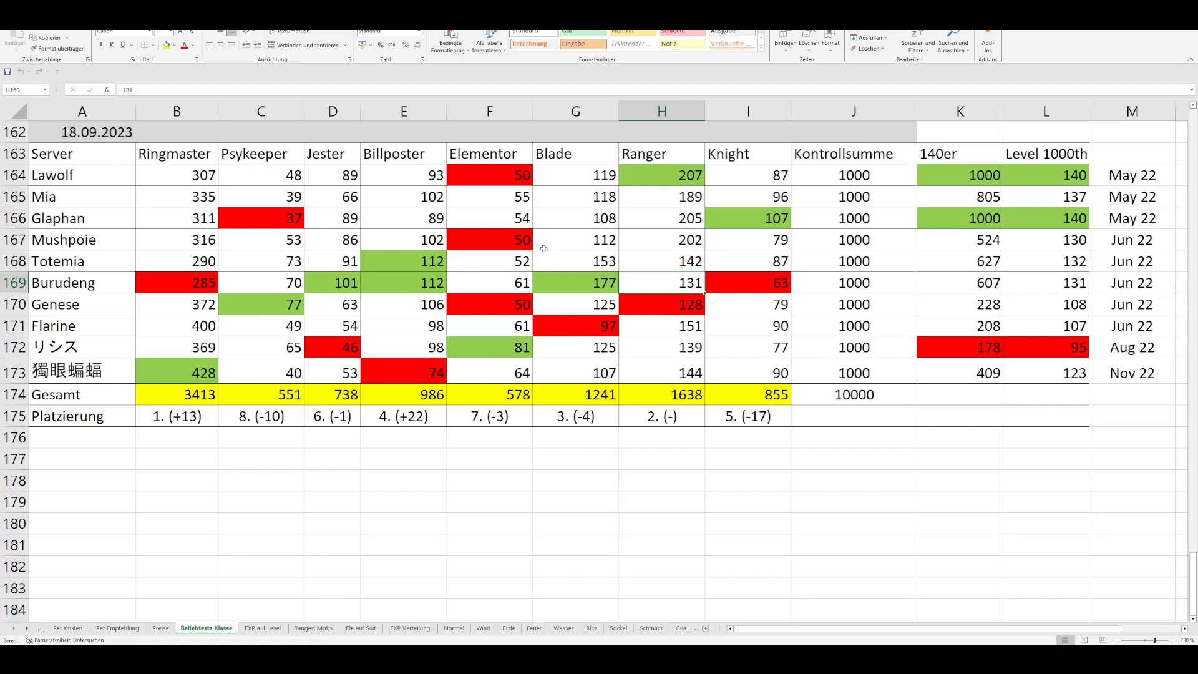
left_click(772, 287)
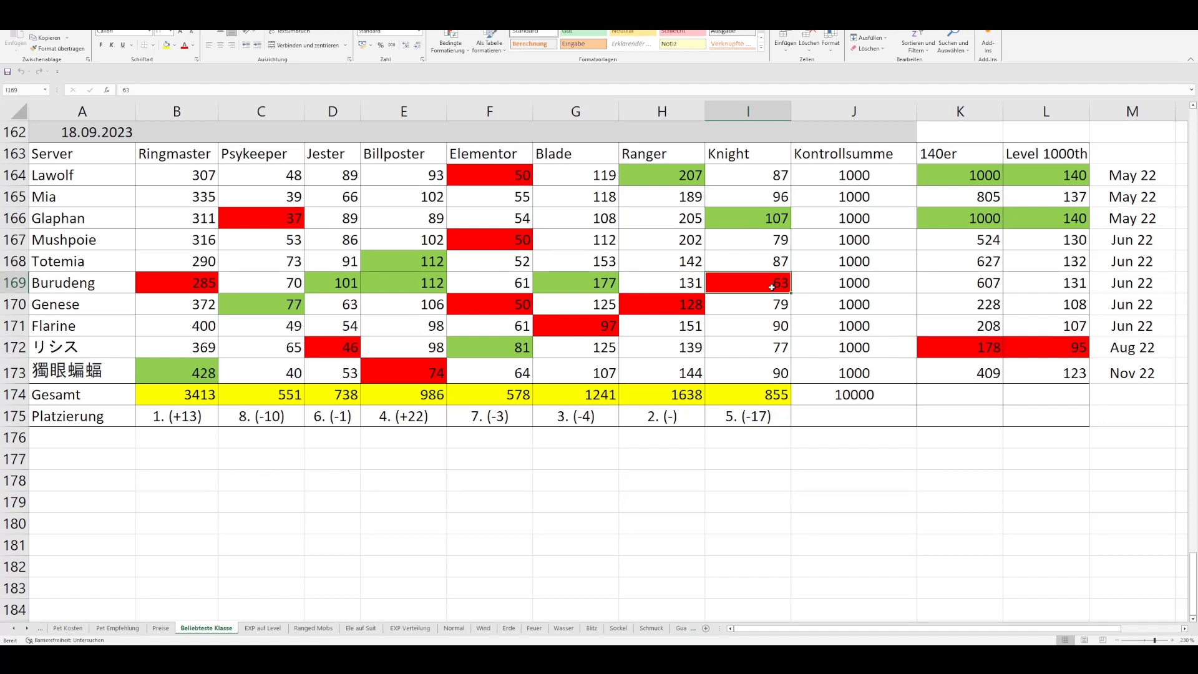
left_click(198, 291)
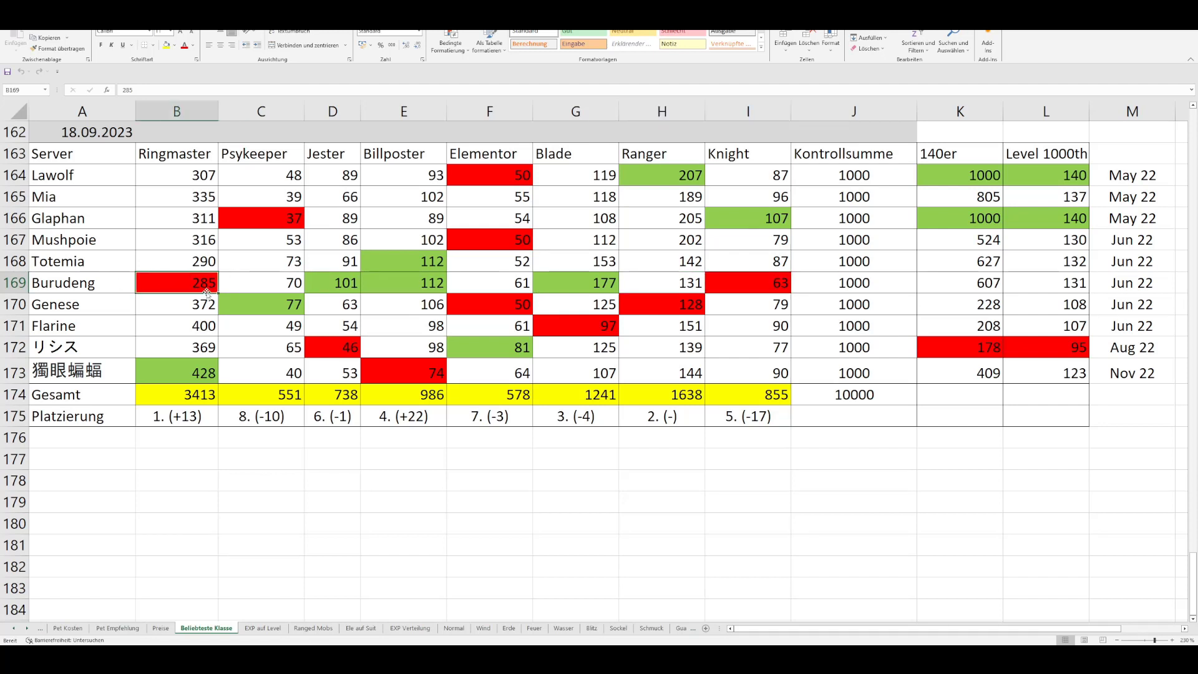
left_click(717, 284)
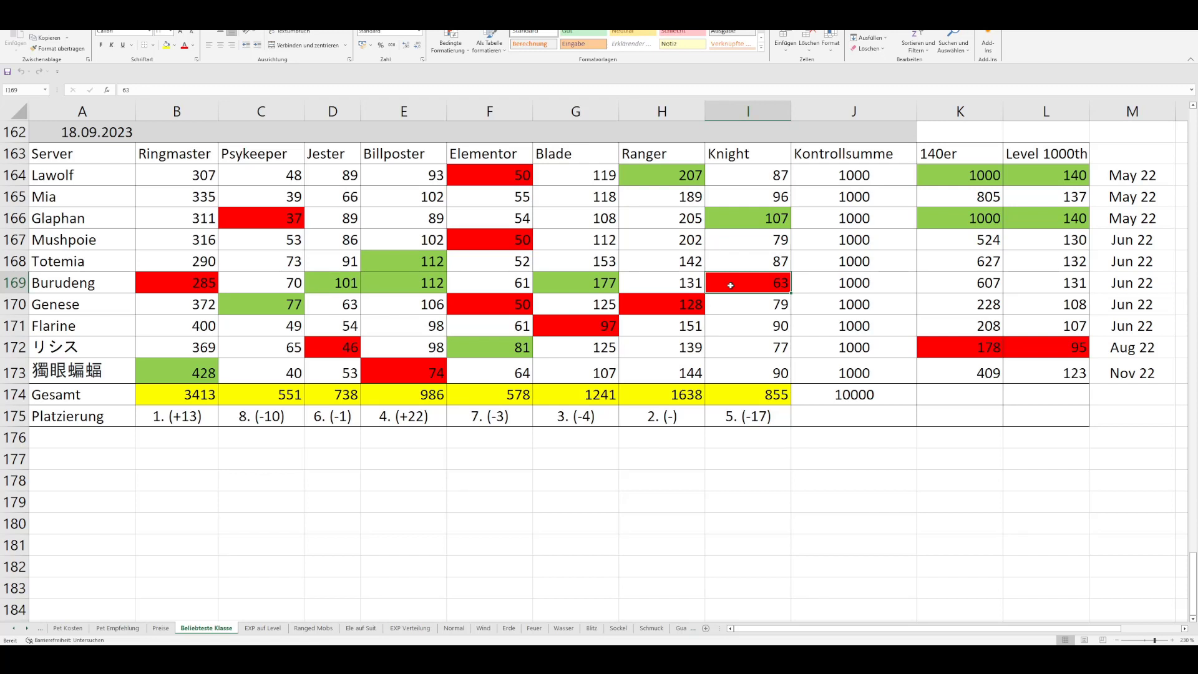
Step: Compare the Ranger values of Lawolf and Mushpoie, and check Glaphan's Knight value in the 18.09.2023 table
left_click(686, 174)
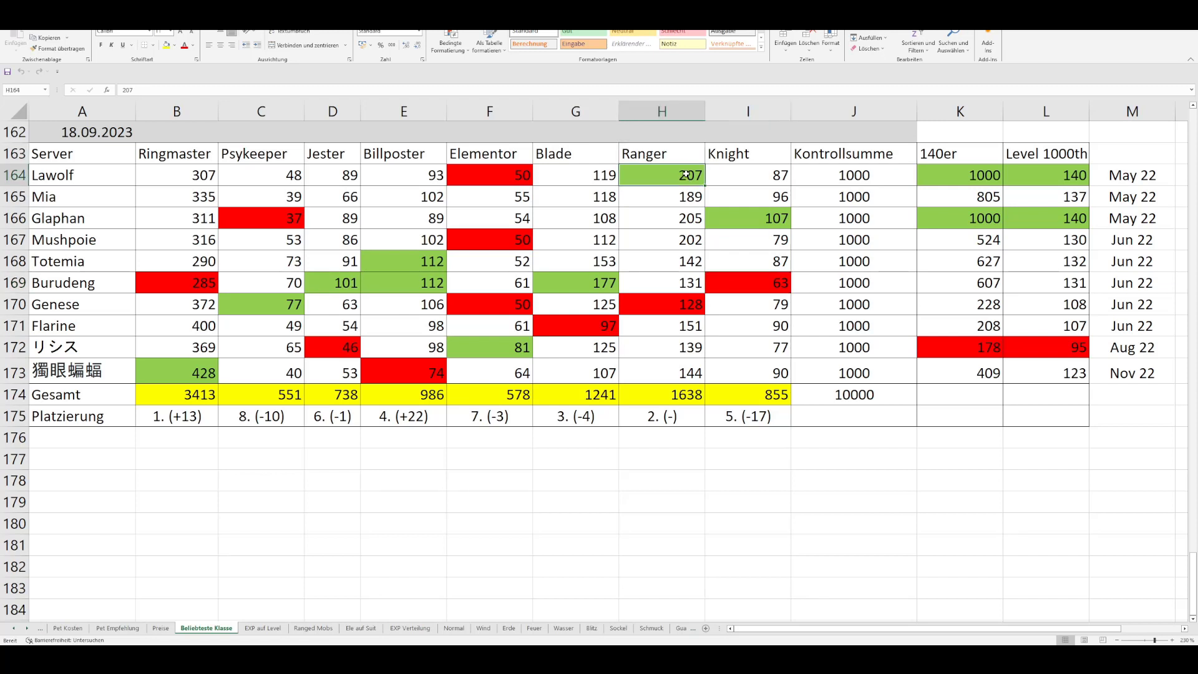
left_click(718, 241)
left_click(682, 240)
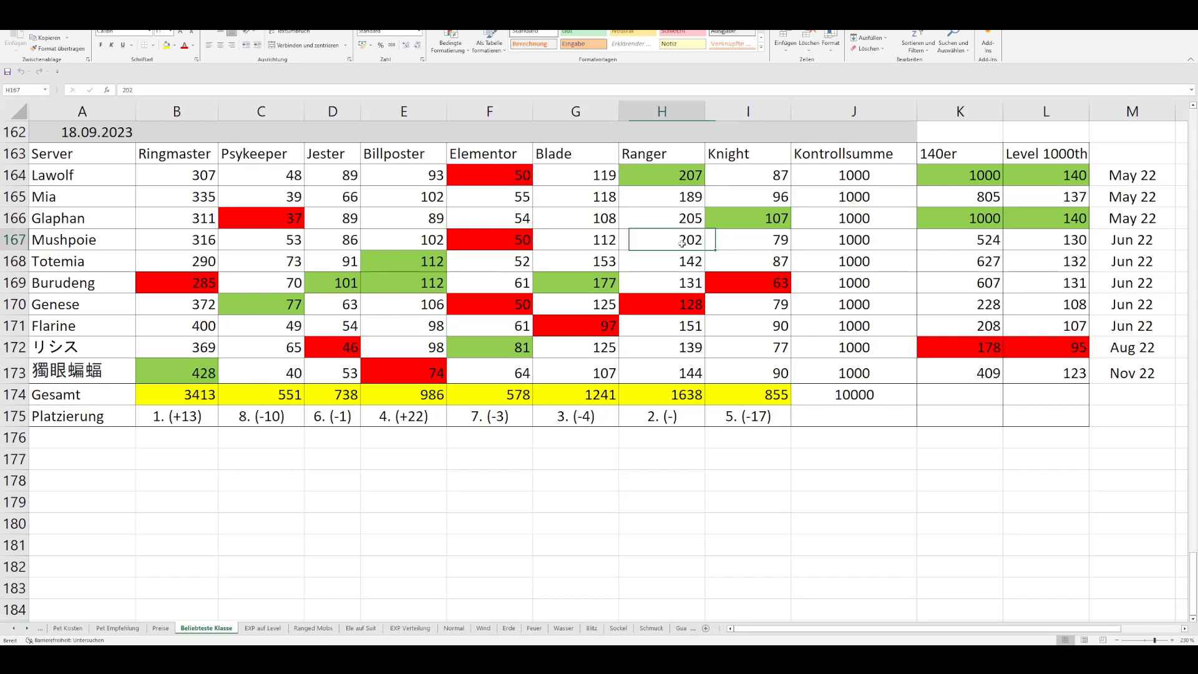
left_click(787, 217)
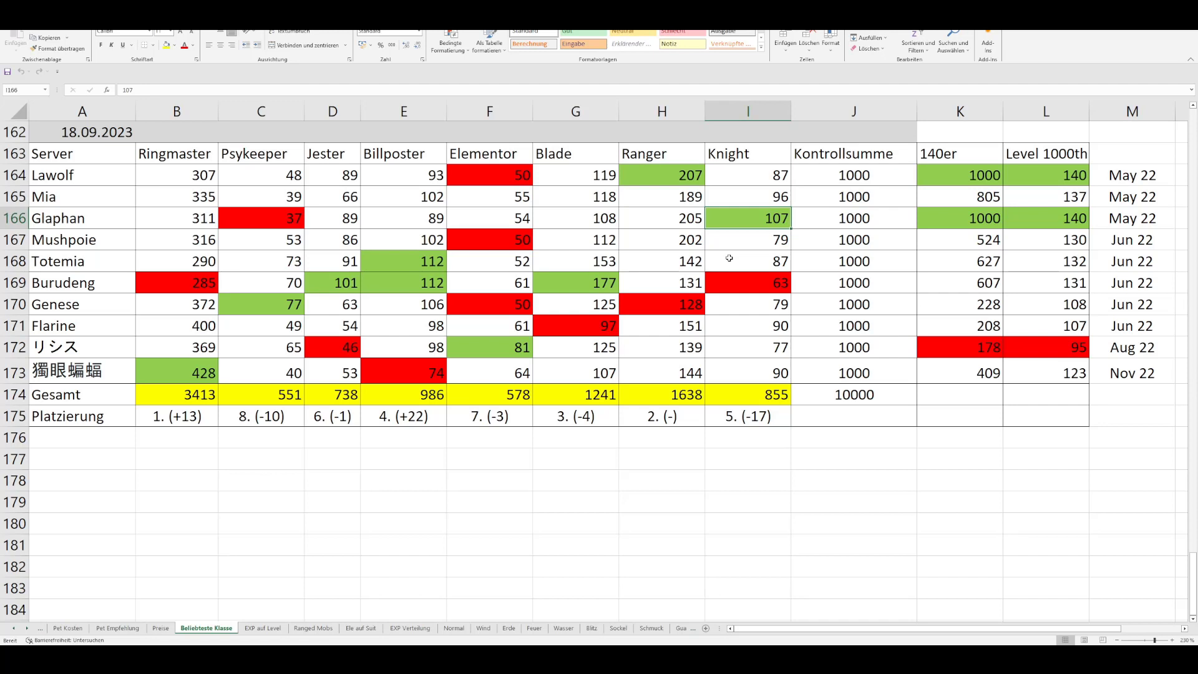
Step: Review the Platzierung row of the 18.09.2023 table across all classes from Ringmaster to Knight
left_click_drag(188, 412, 749, 417)
left_click(738, 466)
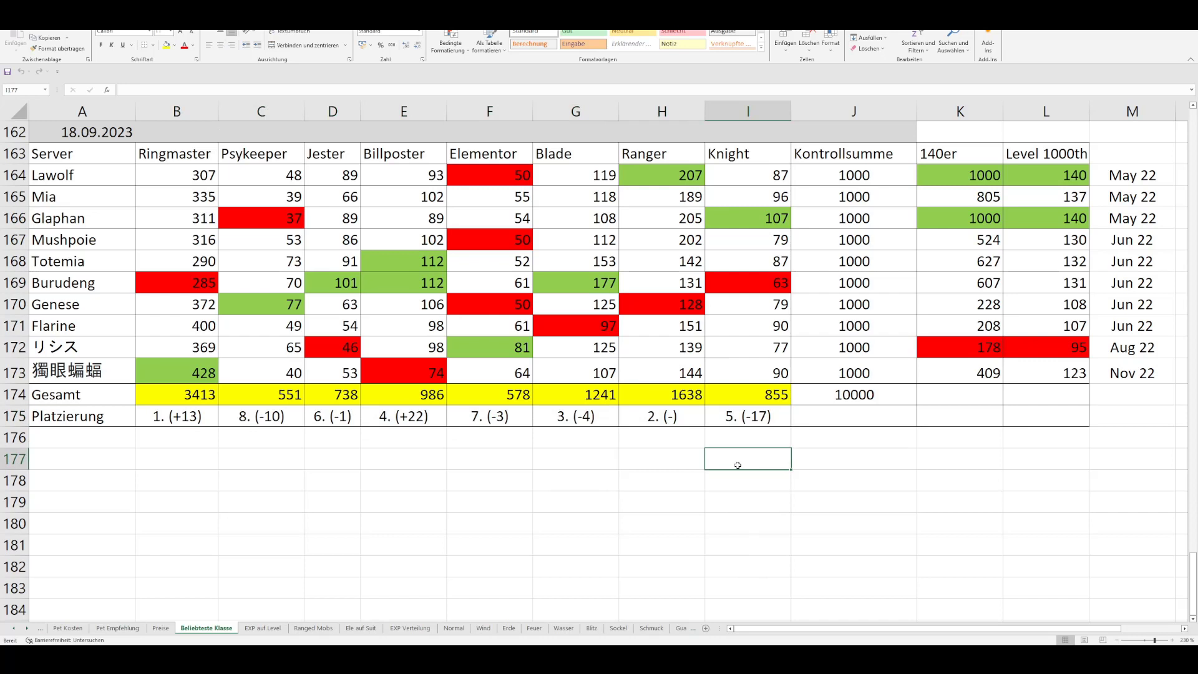